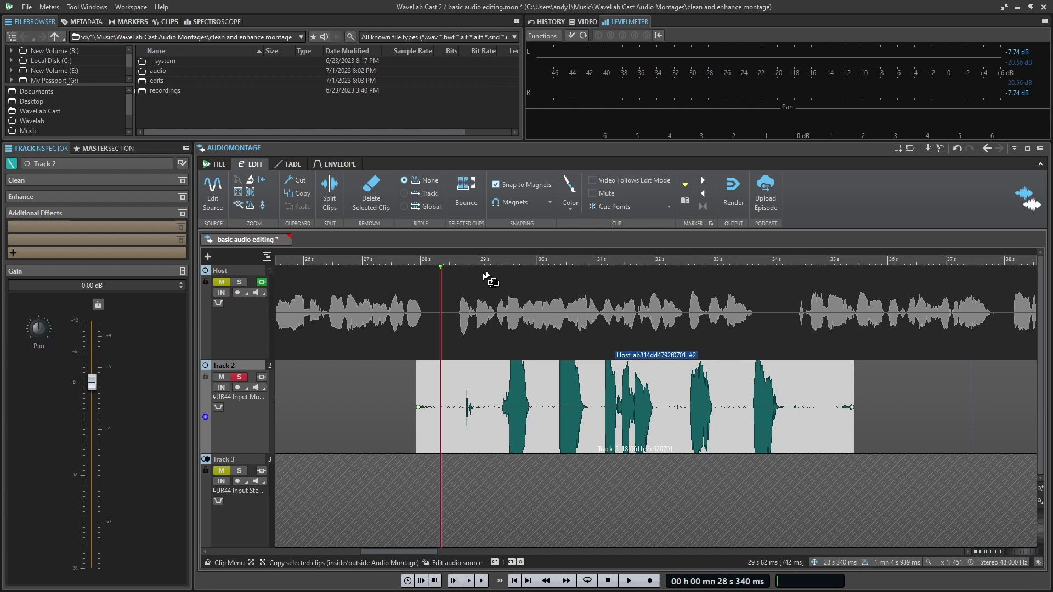
- Play the audio from about 29 s, then listen to Track 2 from 30.16 s
click(476, 264)
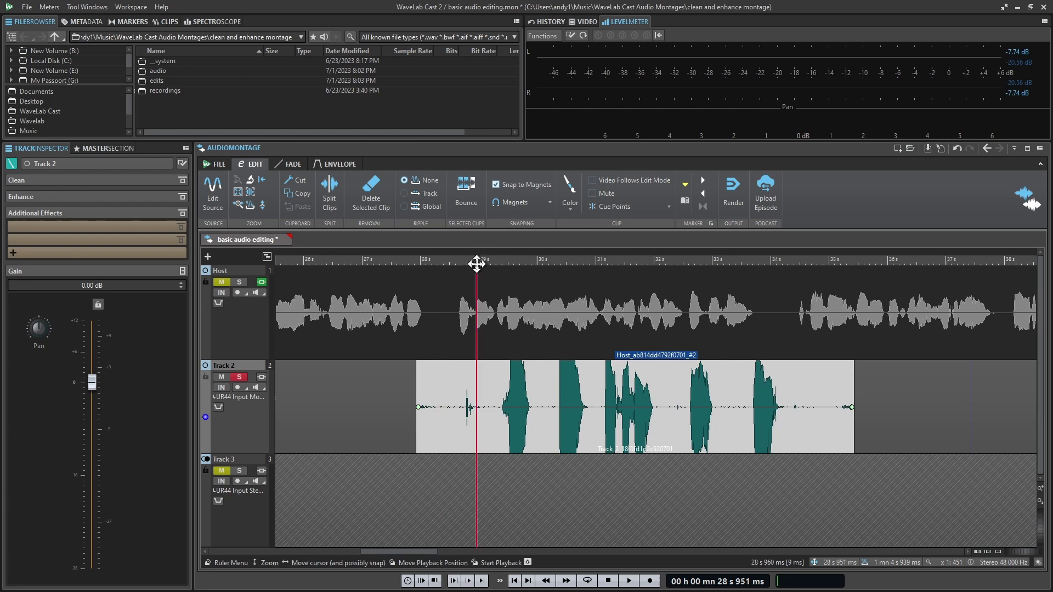
key(space)
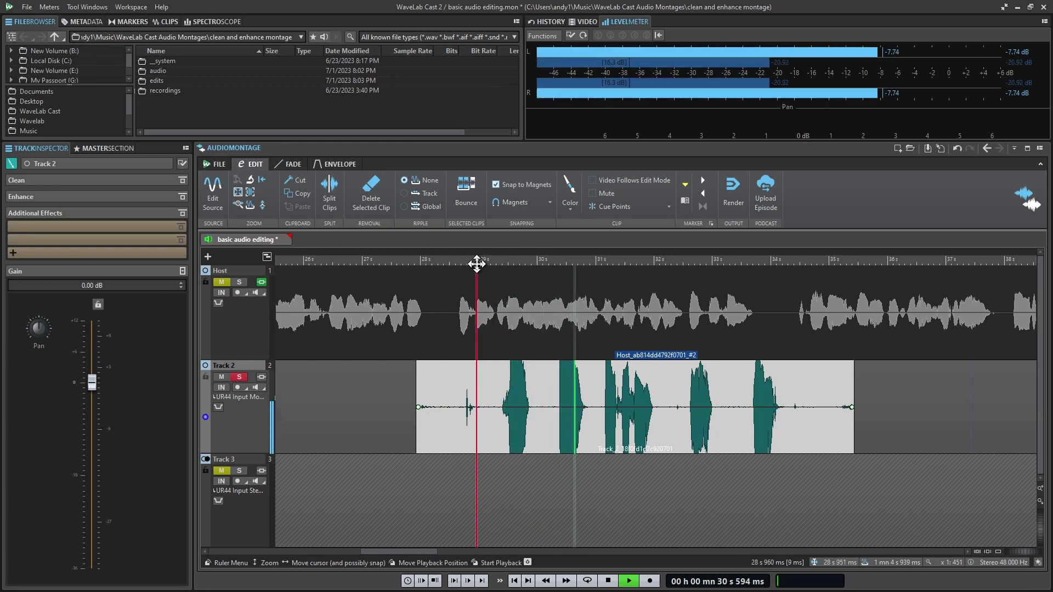
key(space)
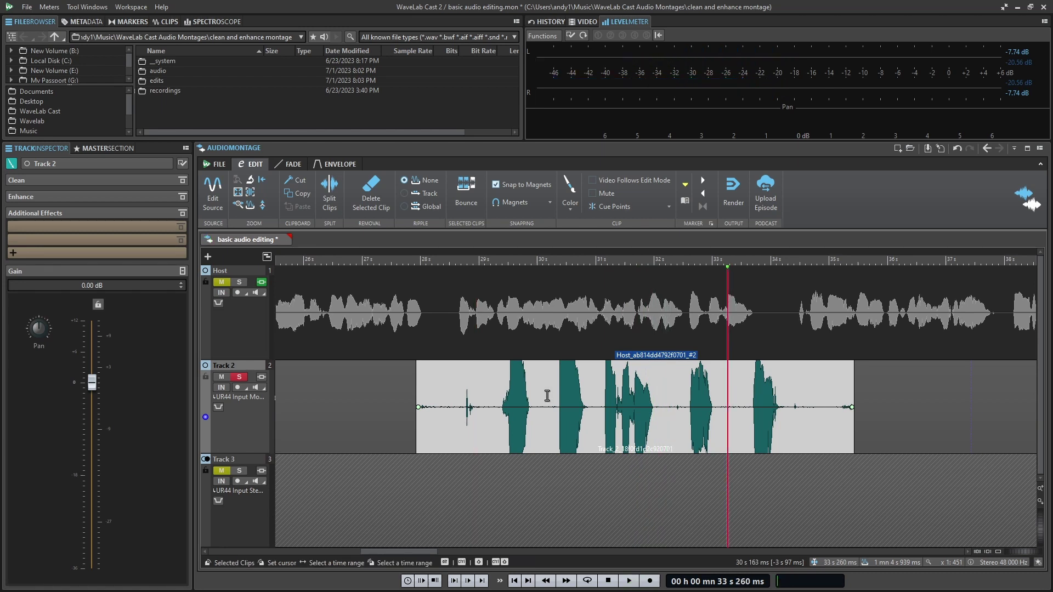
click(547, 396)
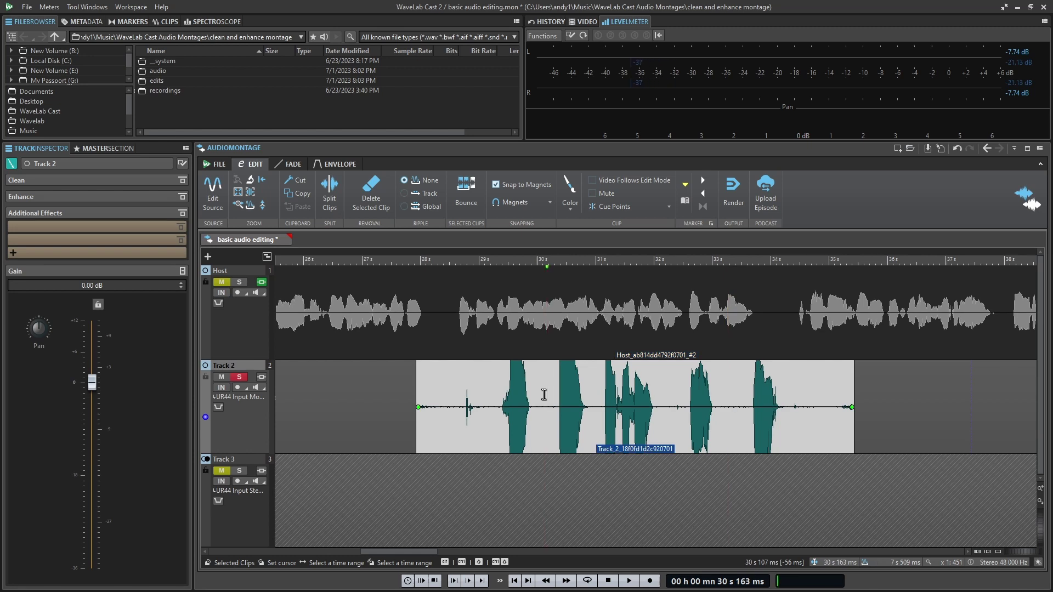
key(space)
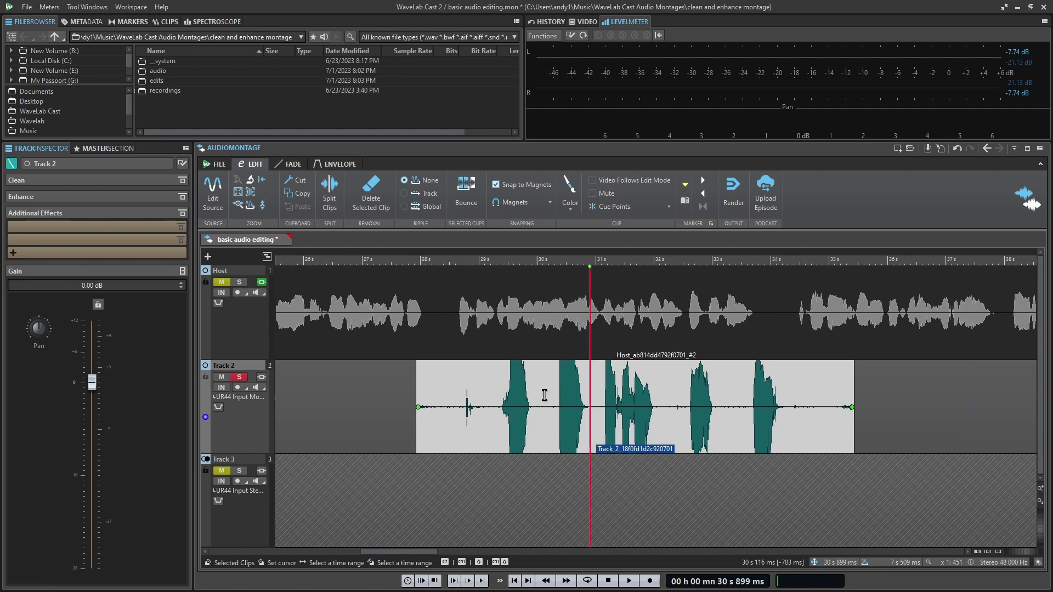
- Select 30.1–31 s on Track 2, delete and undo it, then ripple-delete to close the gap
click(544, 395)
drag(545, 395, 594, 402)
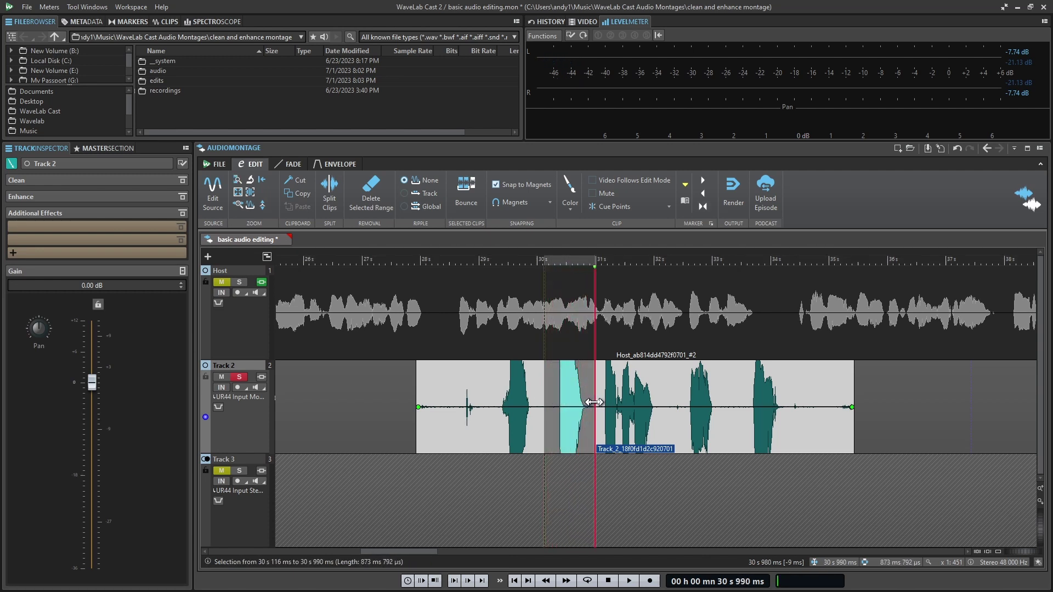
key(Delete)
click(564, 467)
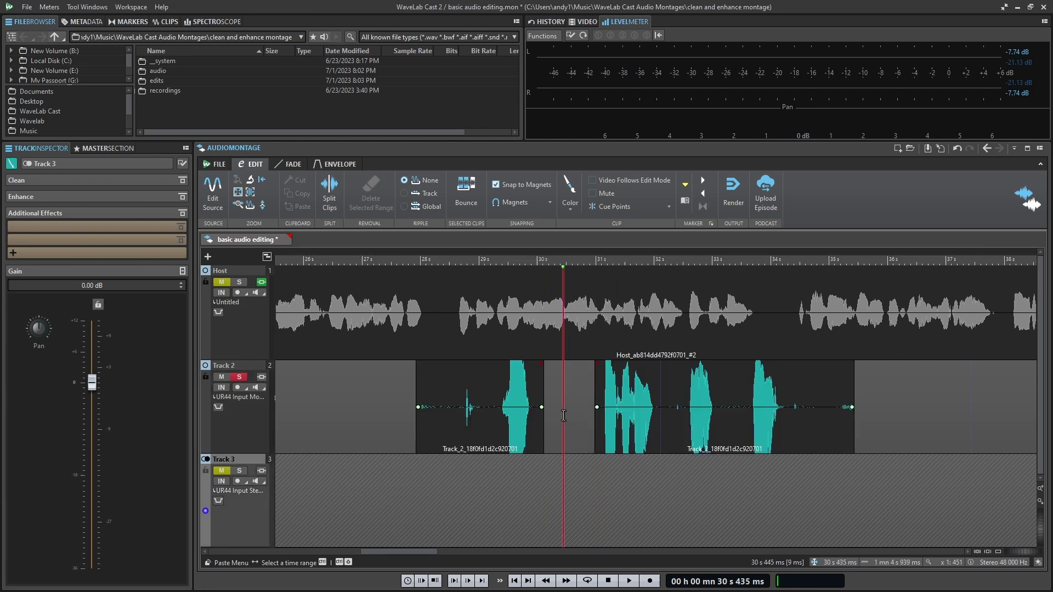
key(ctrl+z)
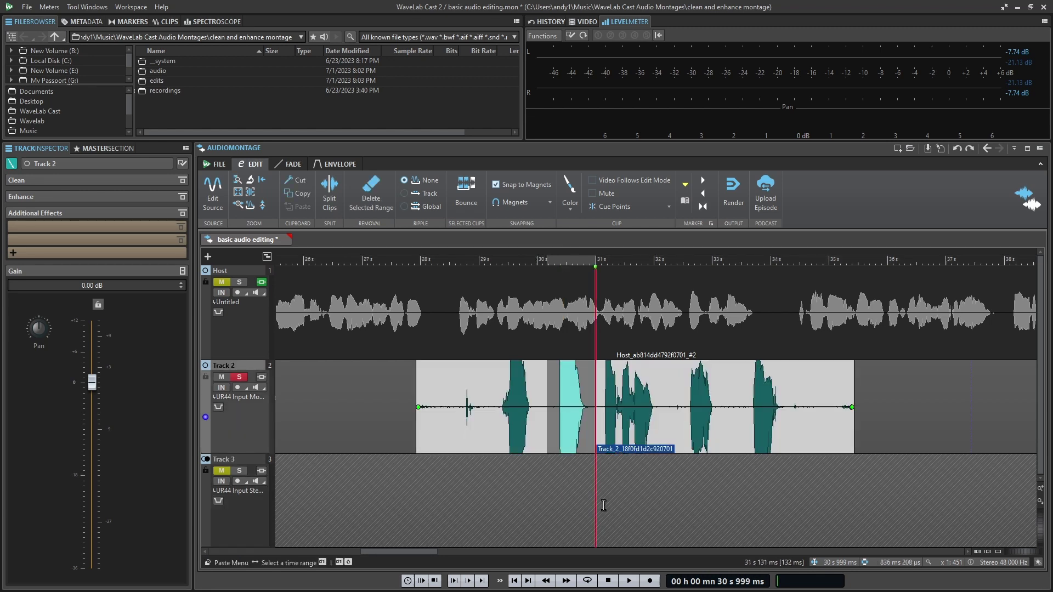
key(ctrl+Delete)
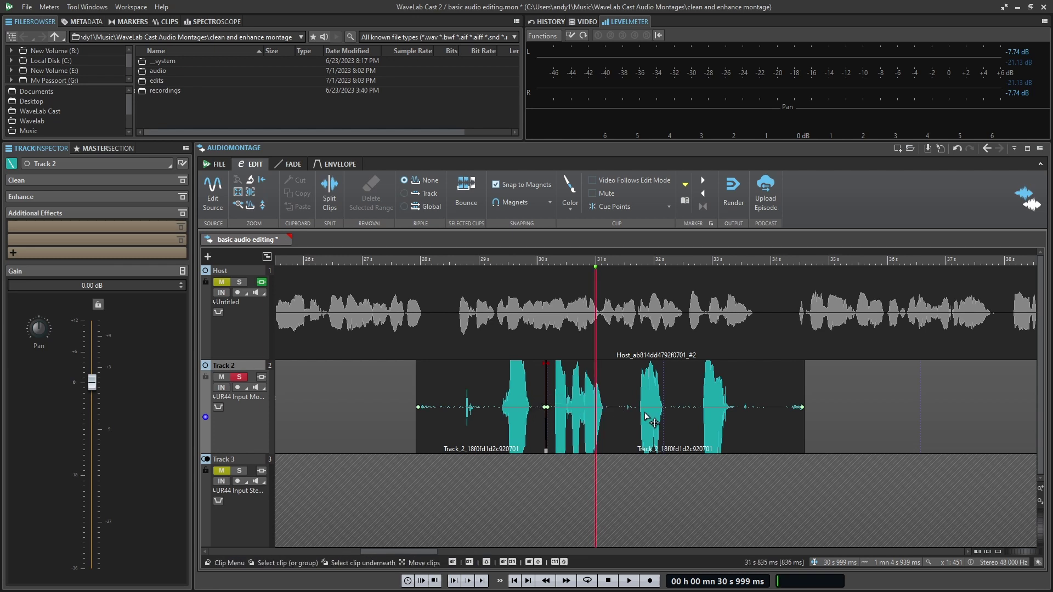
- Drag the two Track 2 clips to new positions, then undo until Track 2 is empty
click(604, 428)
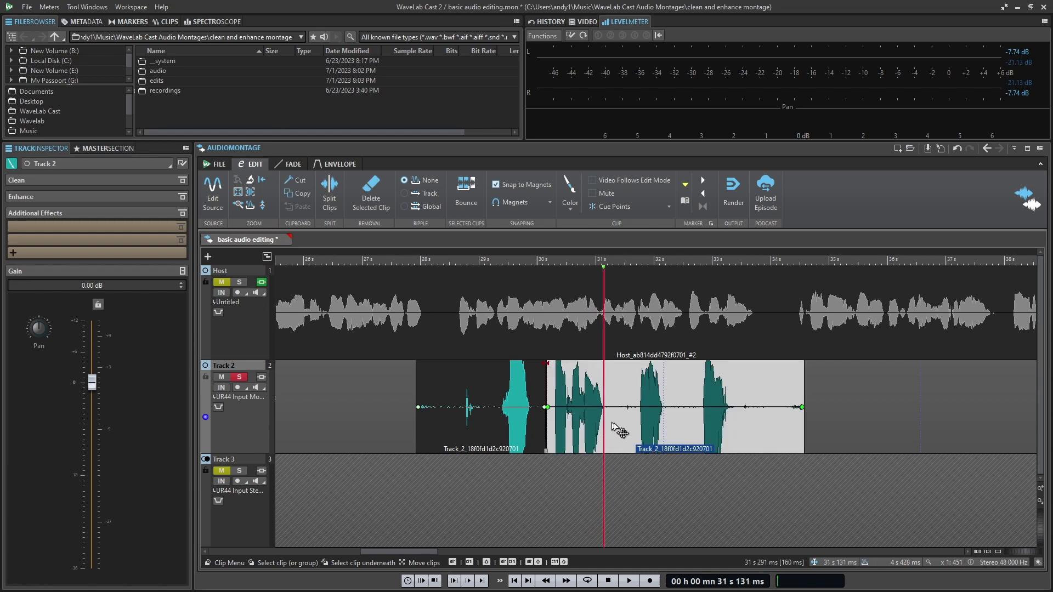
drag(618, 432, 646, 430)
drag(501, 417, 361, 405)
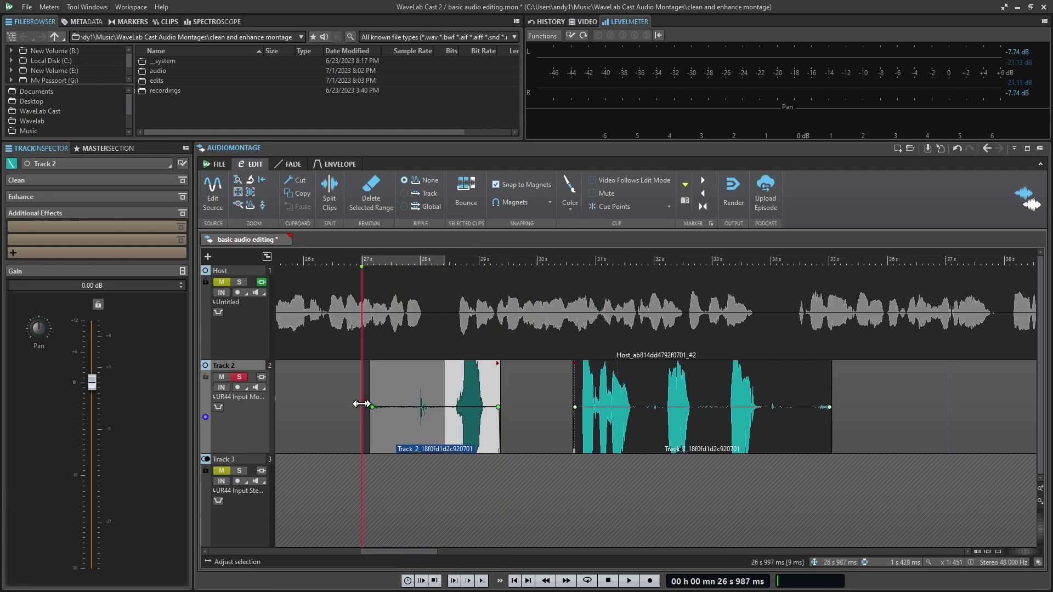
key(ctrl+z)
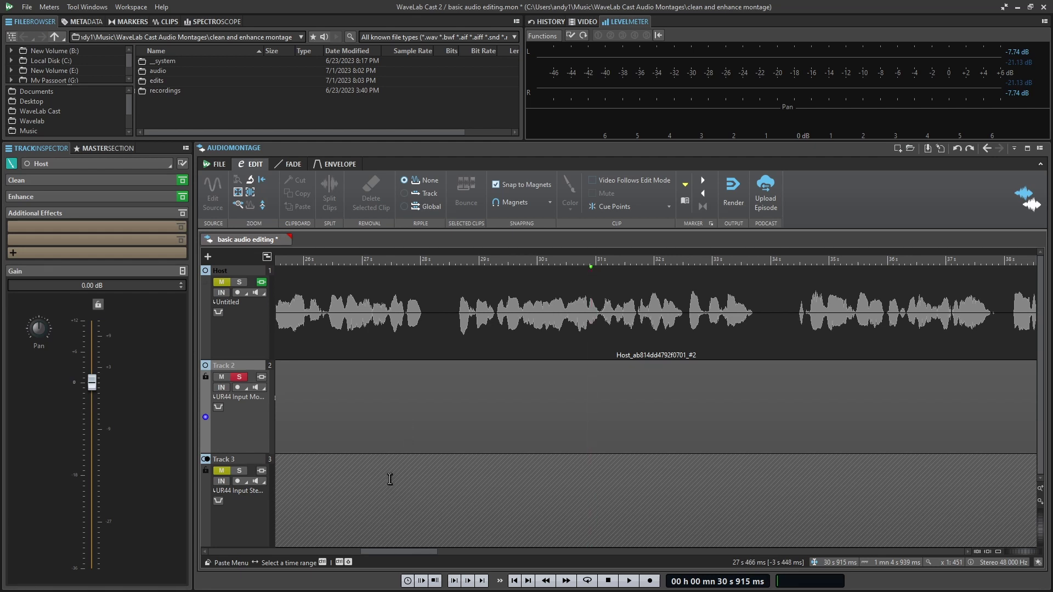
- Split the Host clip at 28.33, 34.16 and 37.86 s, then select its first piece
click(439, 284)
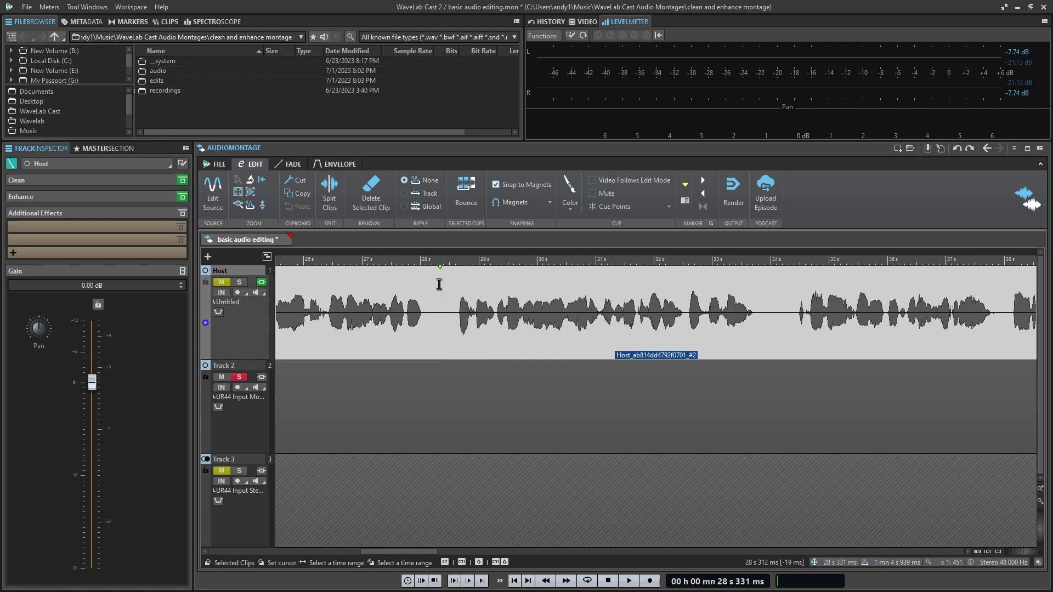
key(s)
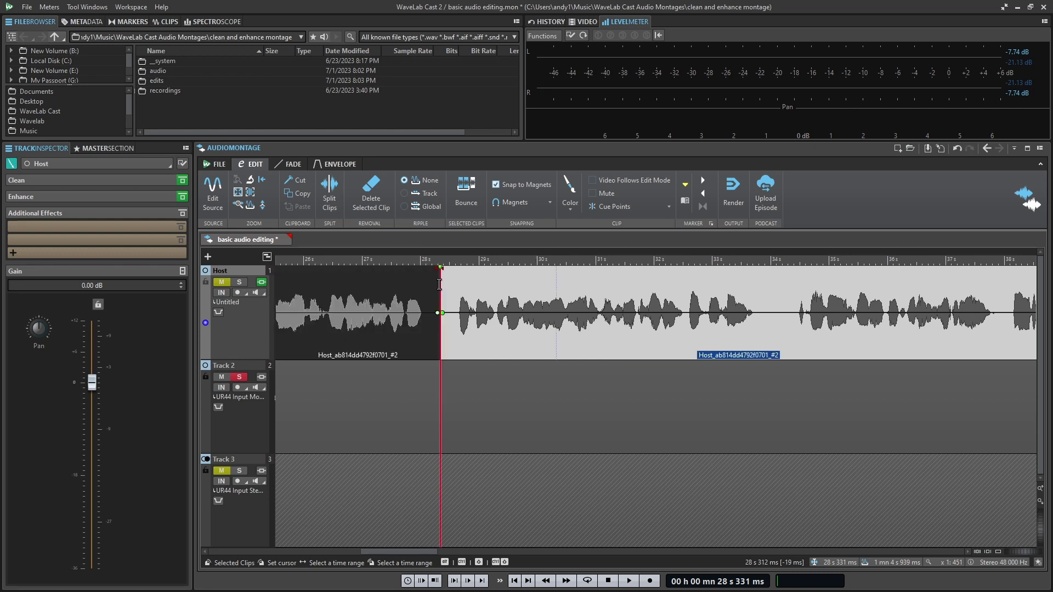
click(780, 270)
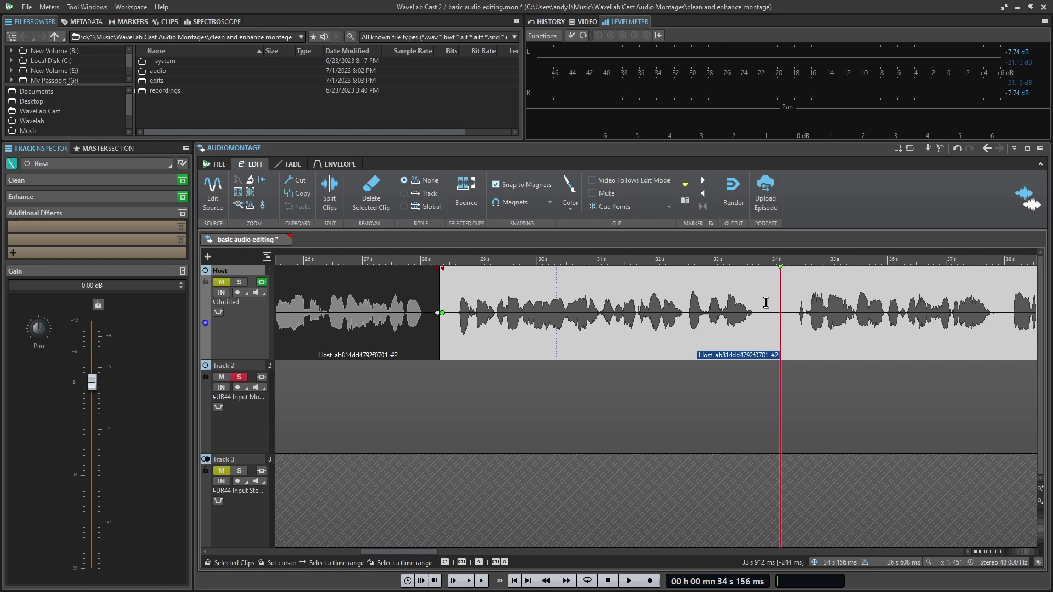
key(s)
scroll(641, 387, down, 3)
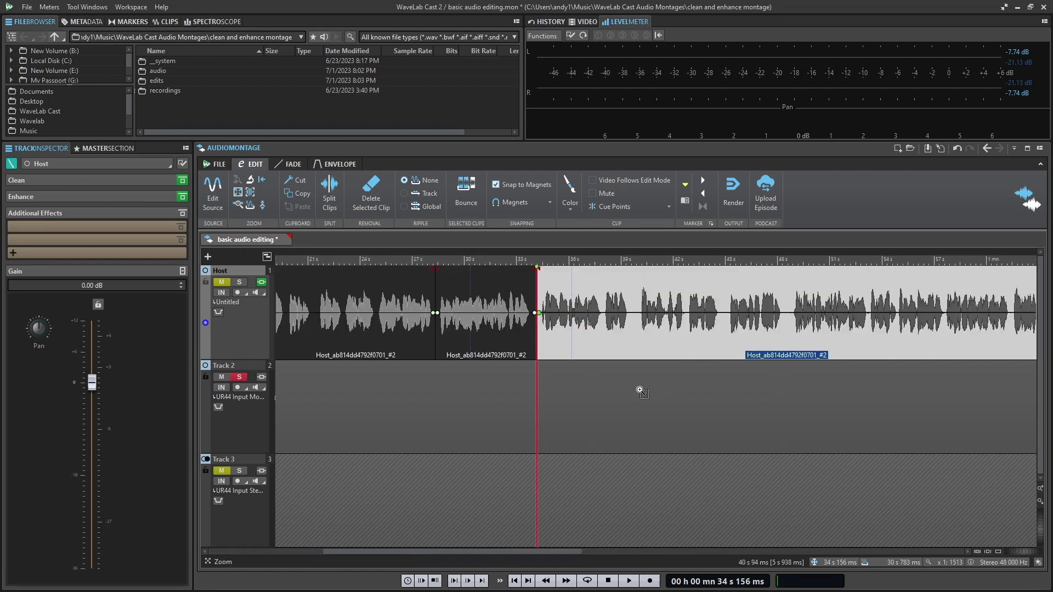
scroll(640, 392, down, 4)
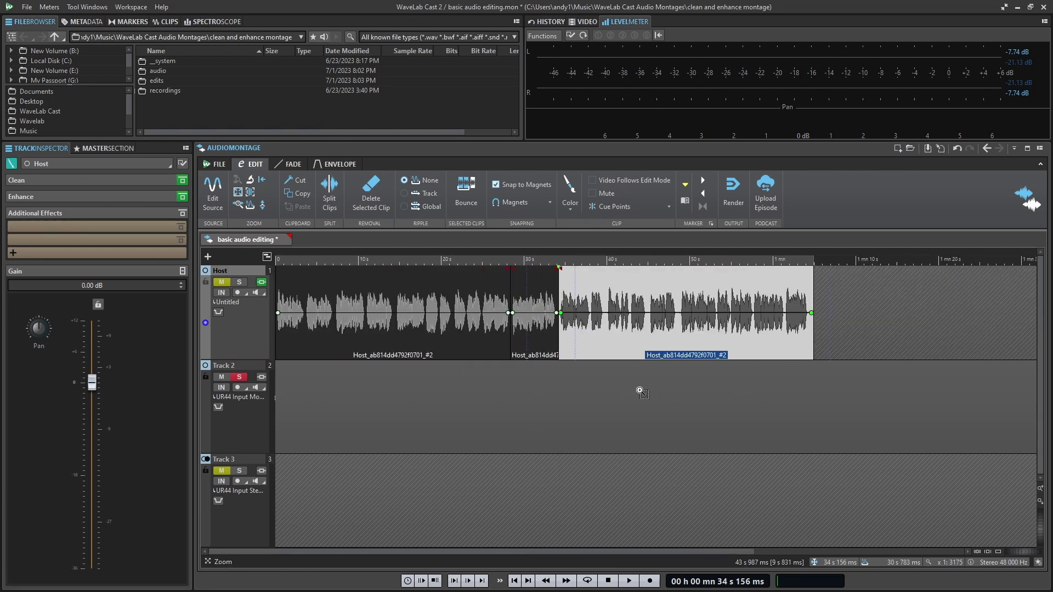
scroll(643, 393, up, 6)
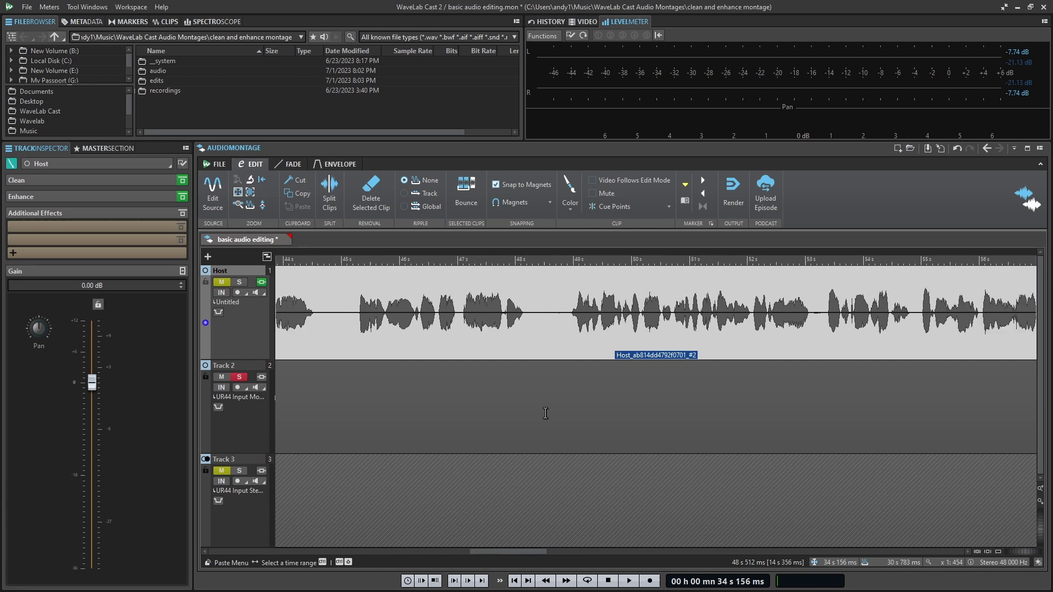
click(684, 264)
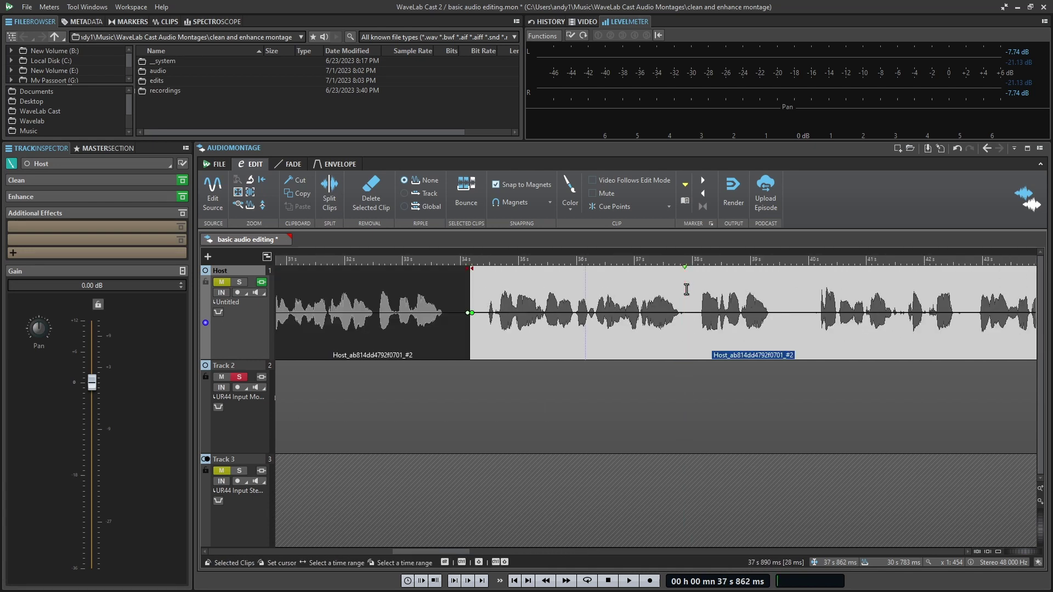
key(s)
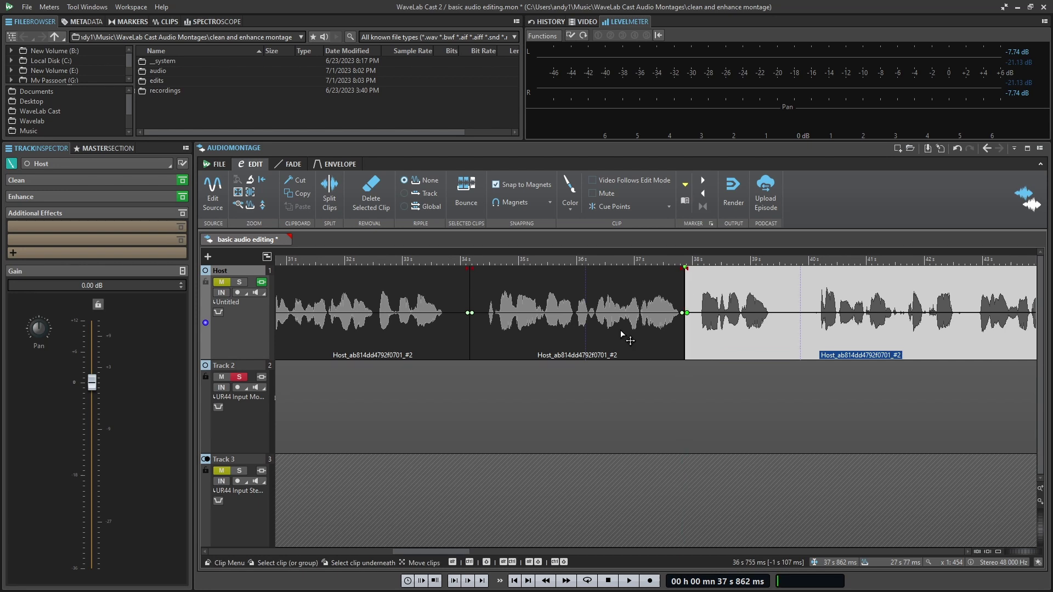
scroll(494, 335, left, 3)
click(452, 338)
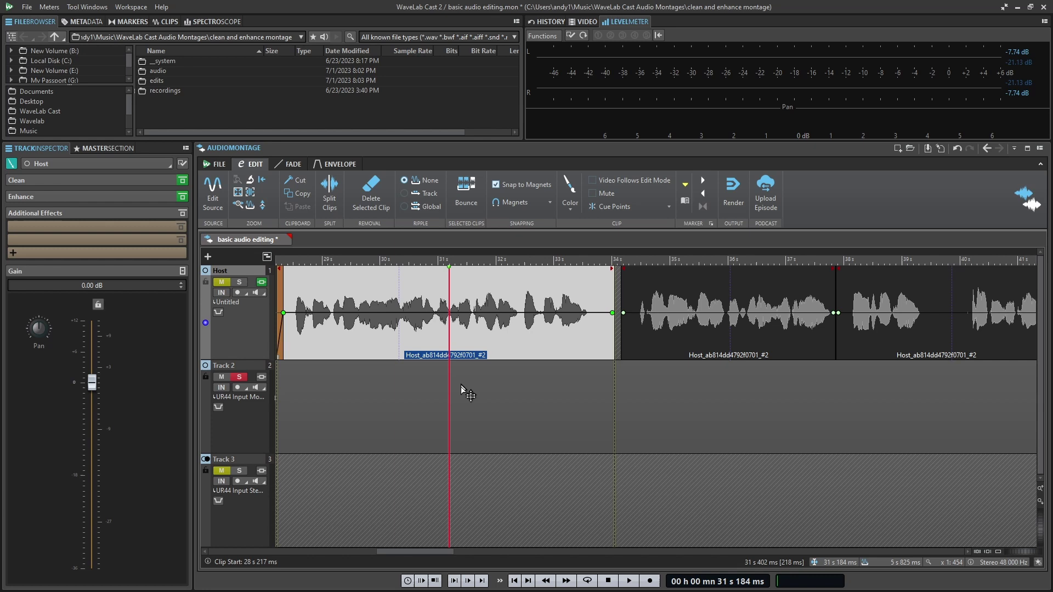
drag(464, 352, 788, 463)
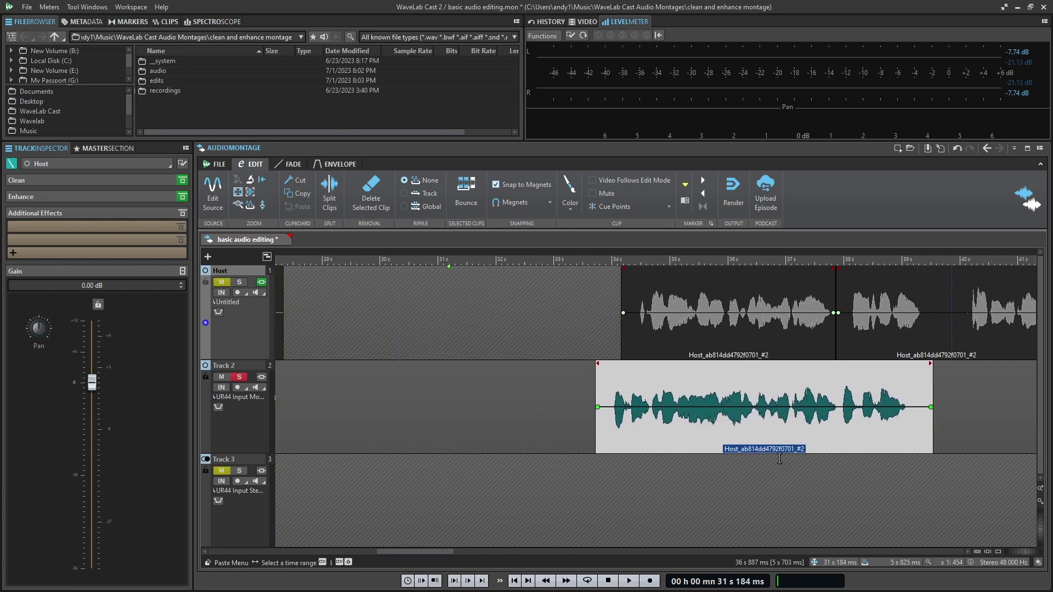
click(749, 345)
drag(747, 345, 416, 327)
drag(744, 395, 655, 318)
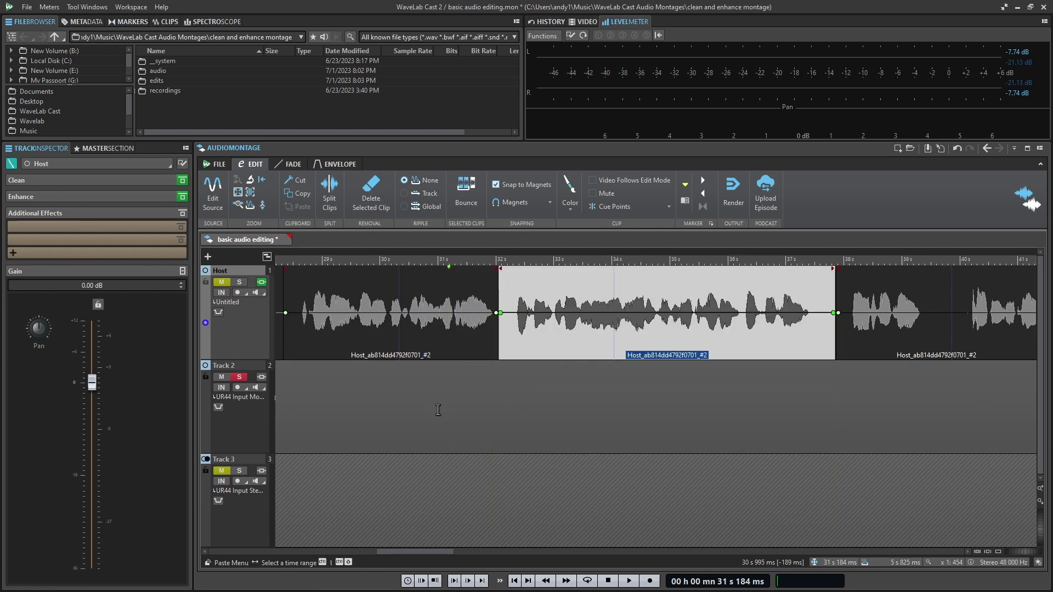
- Clear the time range, reselect the first Host clip and cut it
click(359, 396)
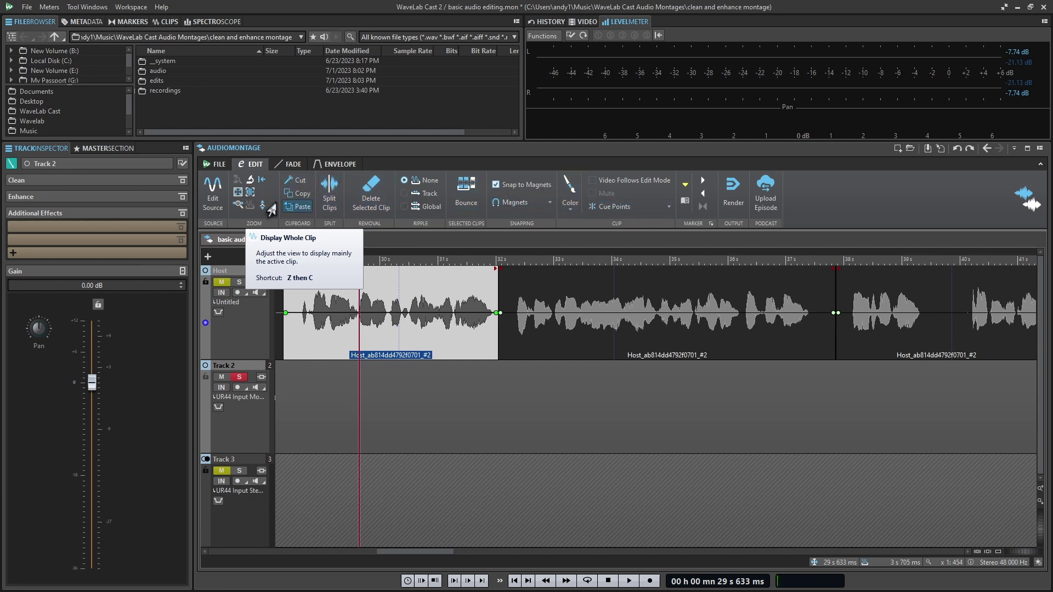
click(426, 263)
click(376, 289)
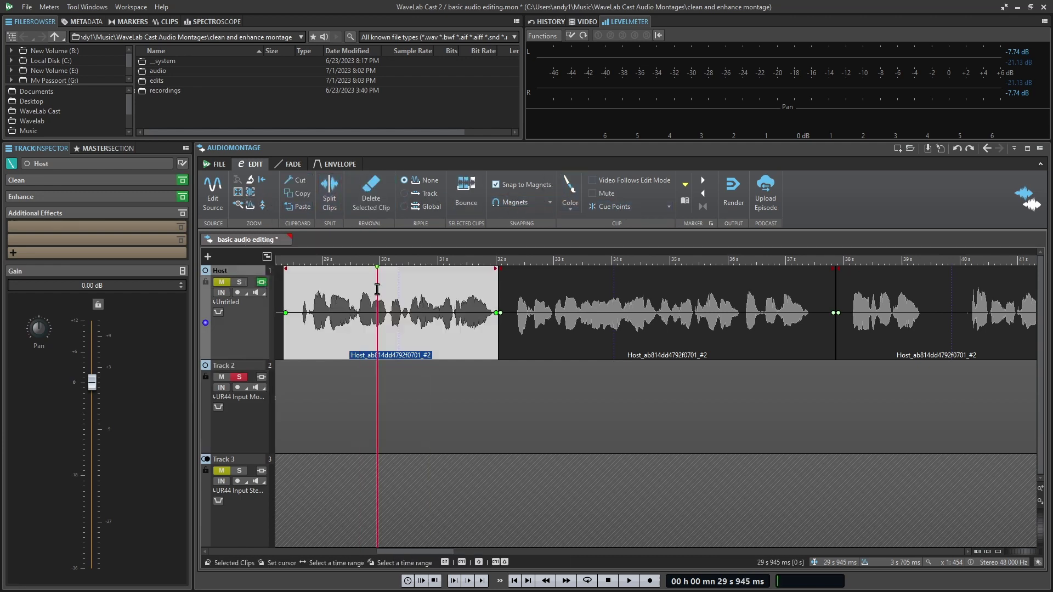
click(297, 184)
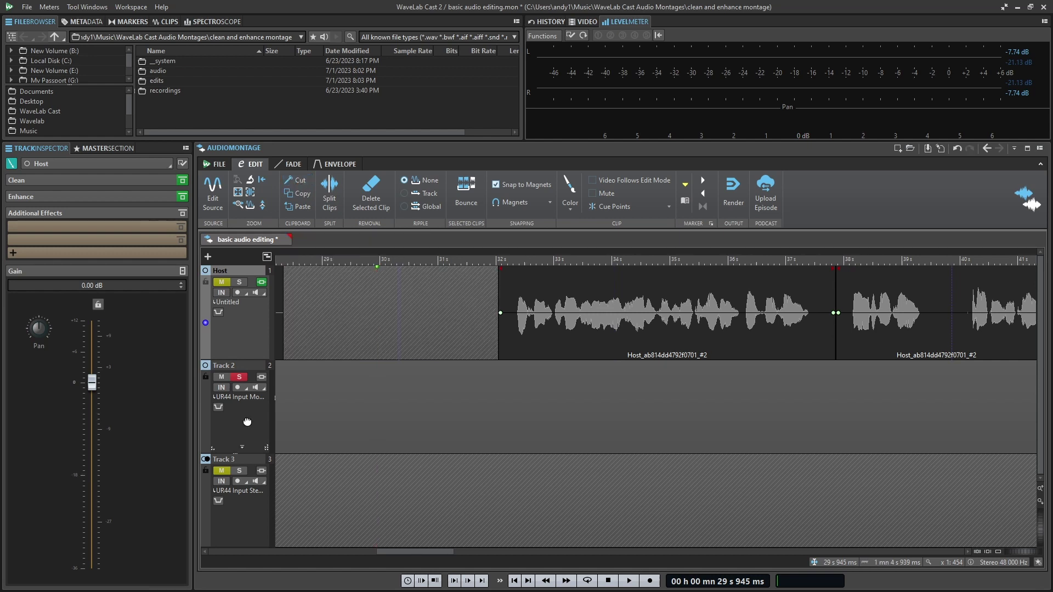
- Paste the cut clip onto Track 2 at 29.7 s and again at 36.5 s
click(247, 422)
click(363, 262)
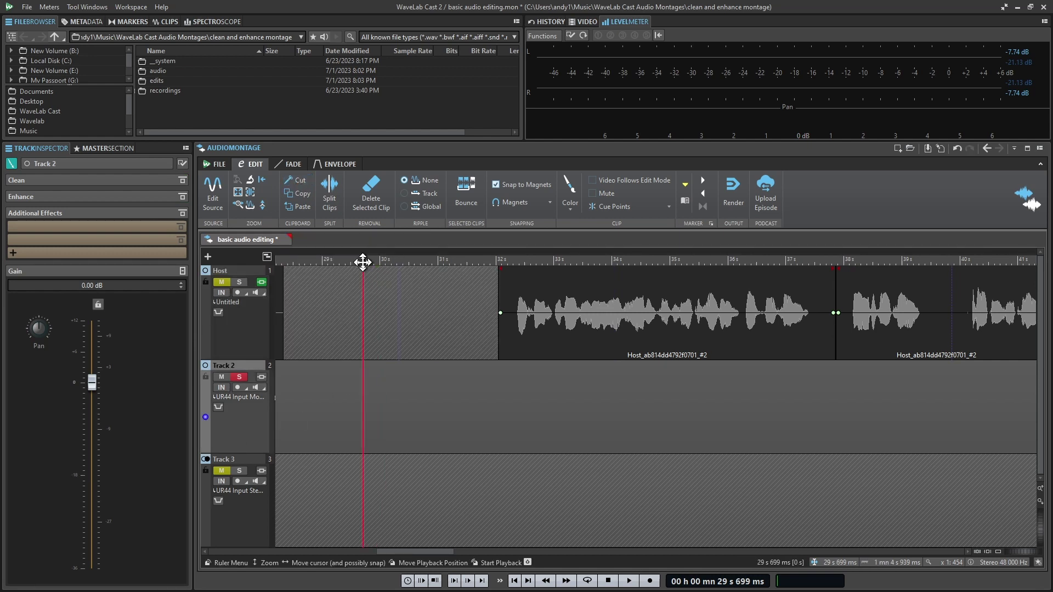
click(296, 207)
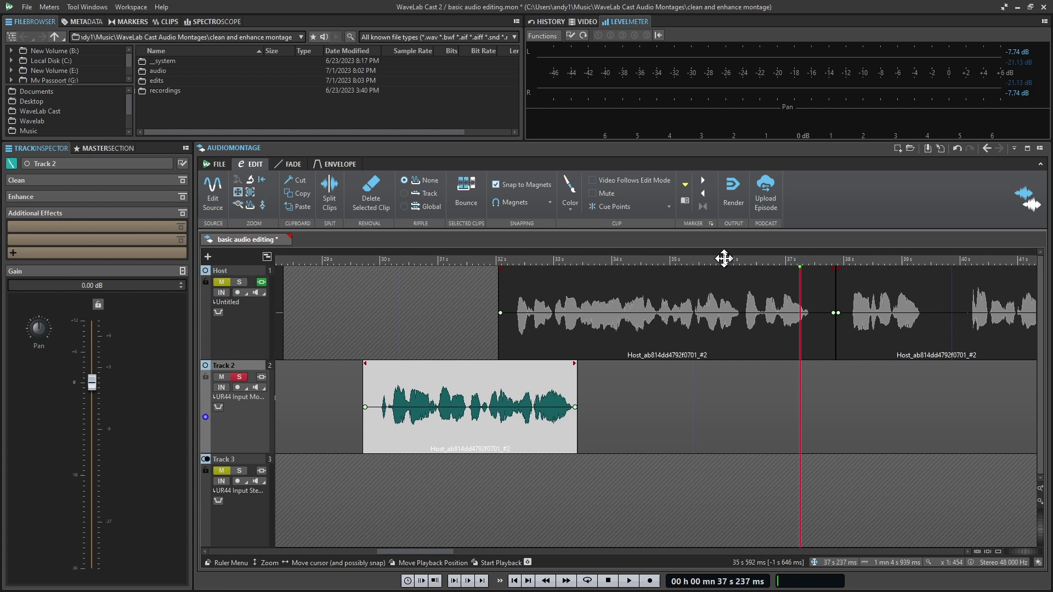
click(759, 261)
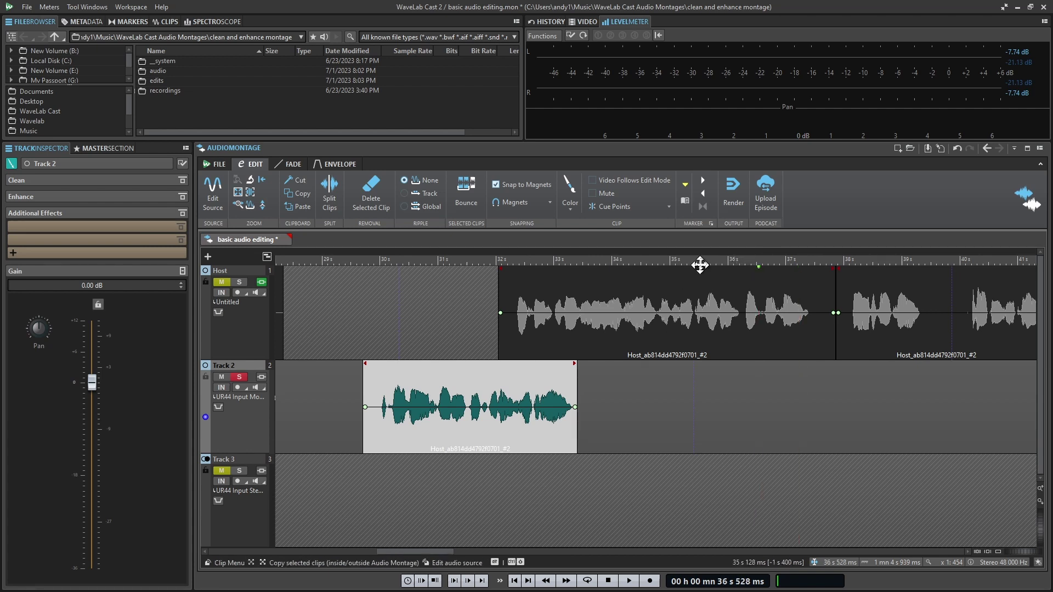
click(291, 208)
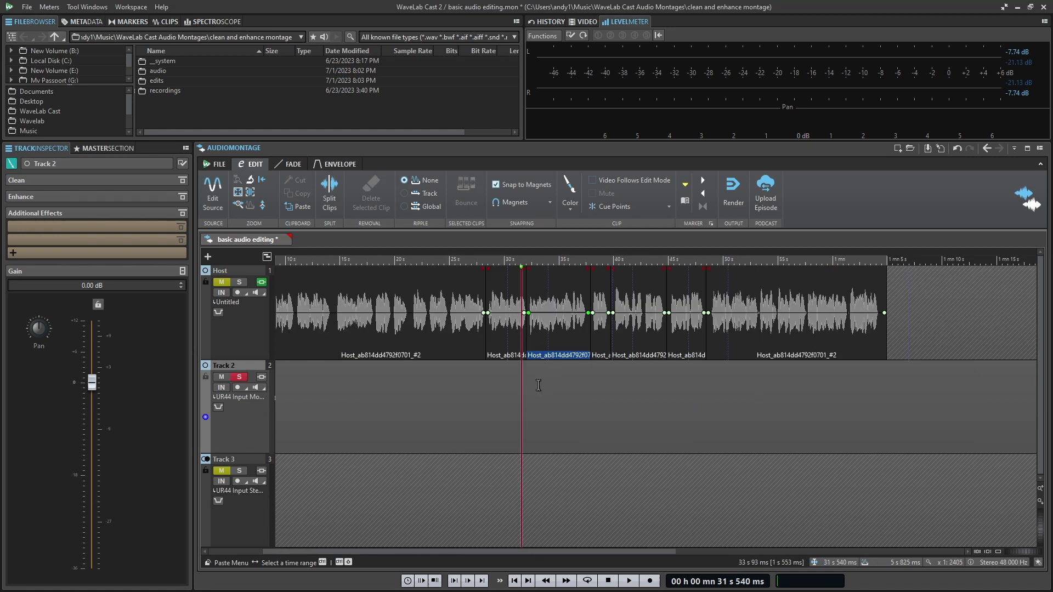
- Test a crossfade by overlapping a short Host clip, move it back, then rubber-band select the later clips
click(541, 333)
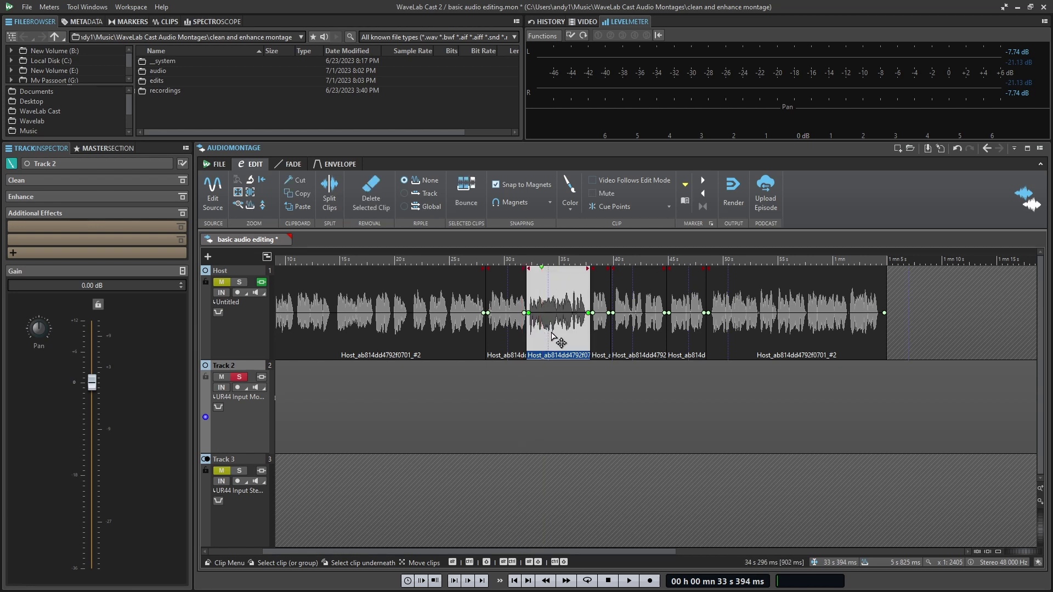
drag(552, 333, 569, 332)
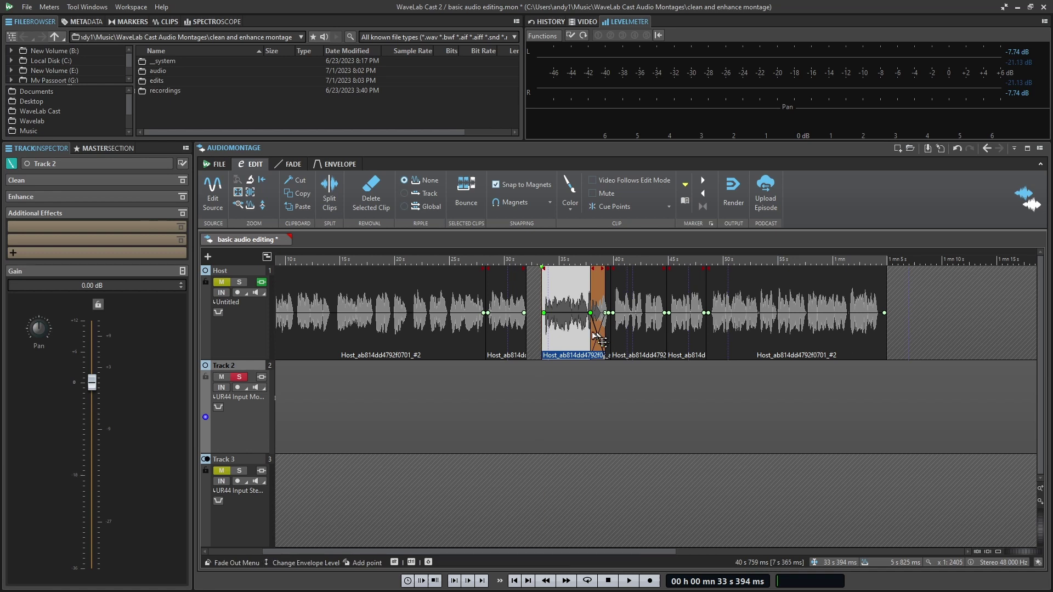
drag(574, 332, 558, 332)
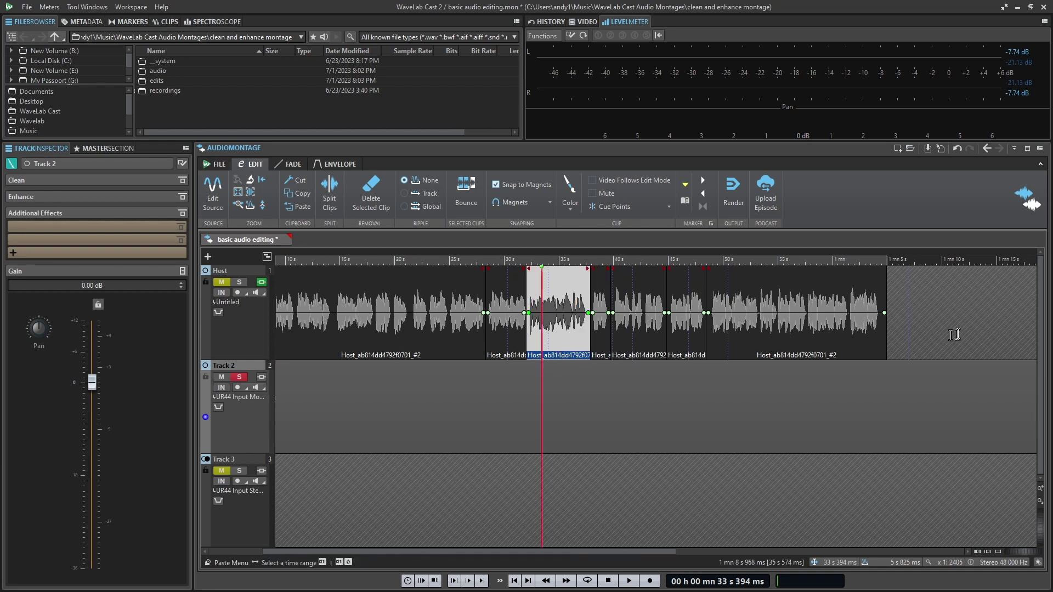
drag(905, 340, 611, 342)
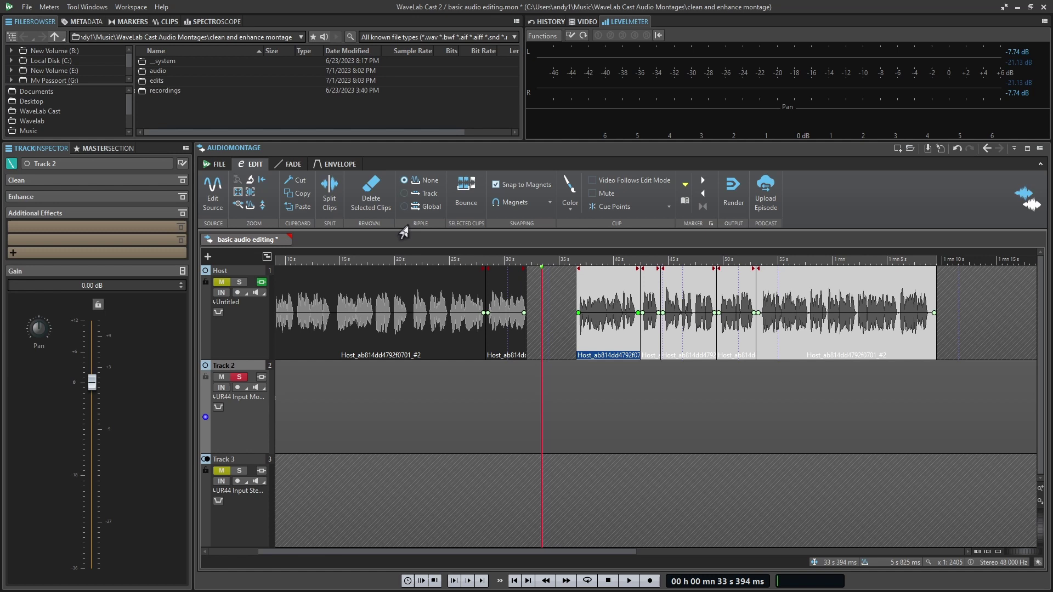
- Set Ripple to Track, push the 38 s clip and followers right, then move the short clip into the gap
click(549, 303)
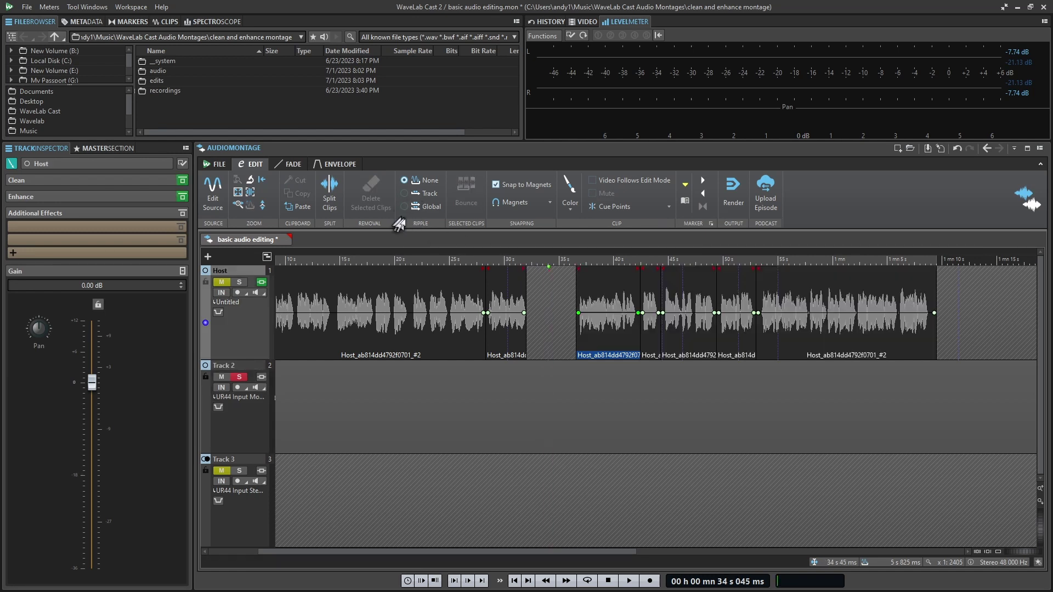
click(405, 194)
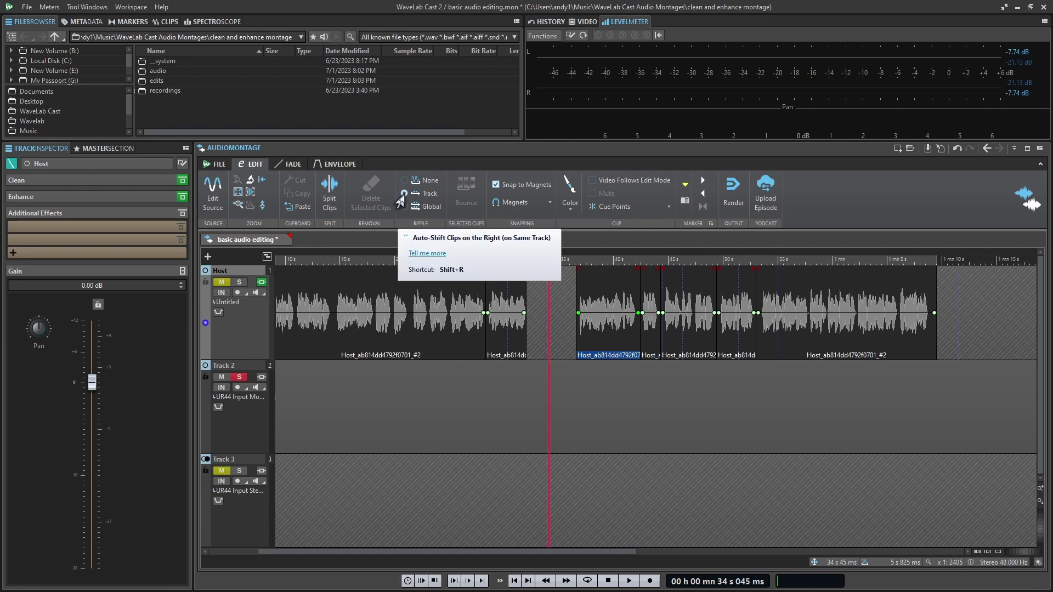
click(563, 329)
drag(593, 343, 661, 335)
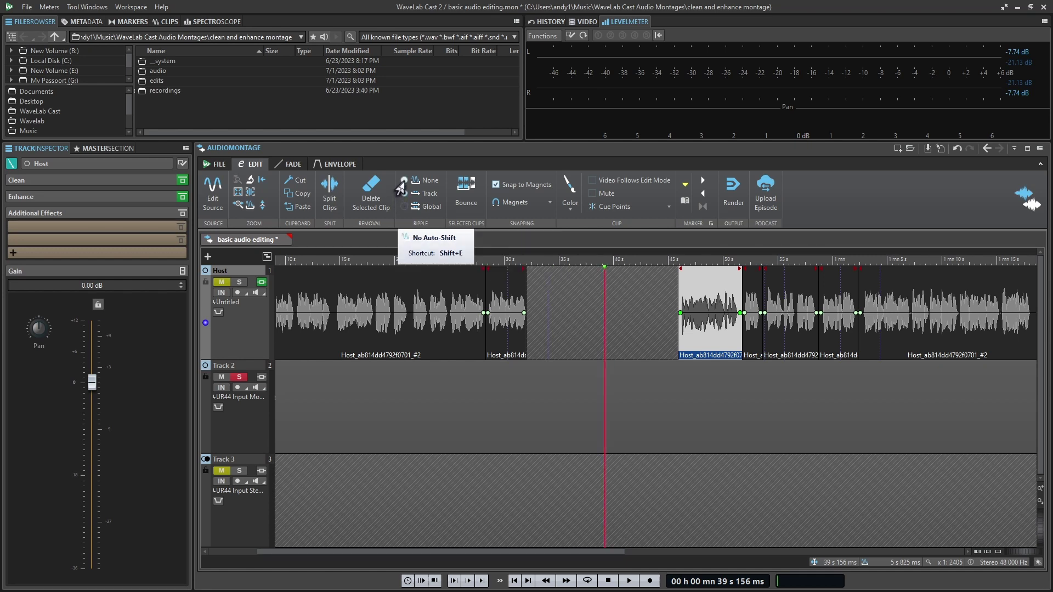
drag(705, 353, 629, 350)
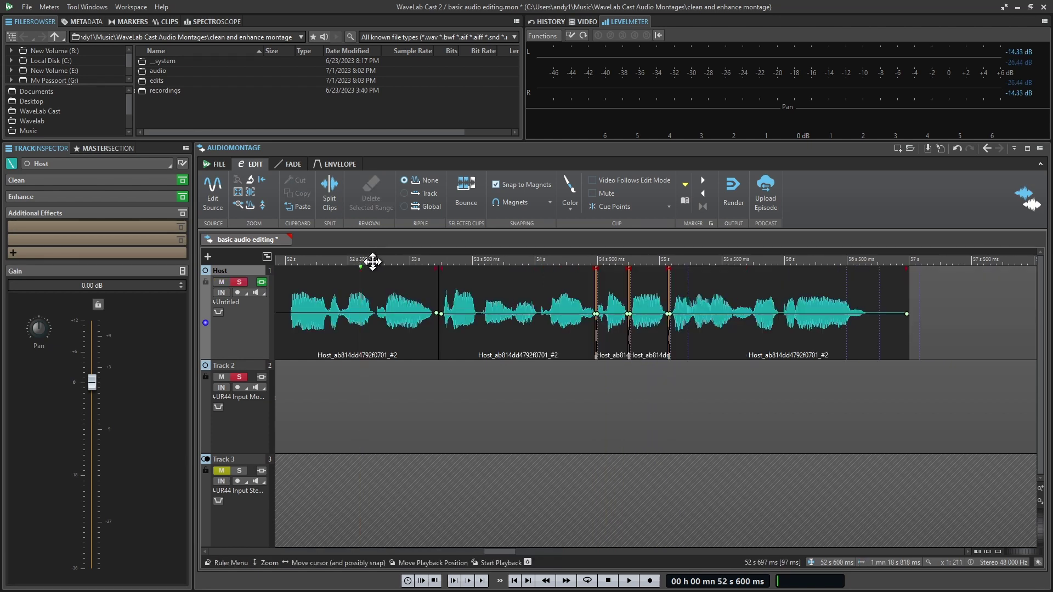
- Play from 53.3 s, drag the last Host clips right to add pauses, replay, and zoom near 53.75 s
click(447, 264)
key(space)
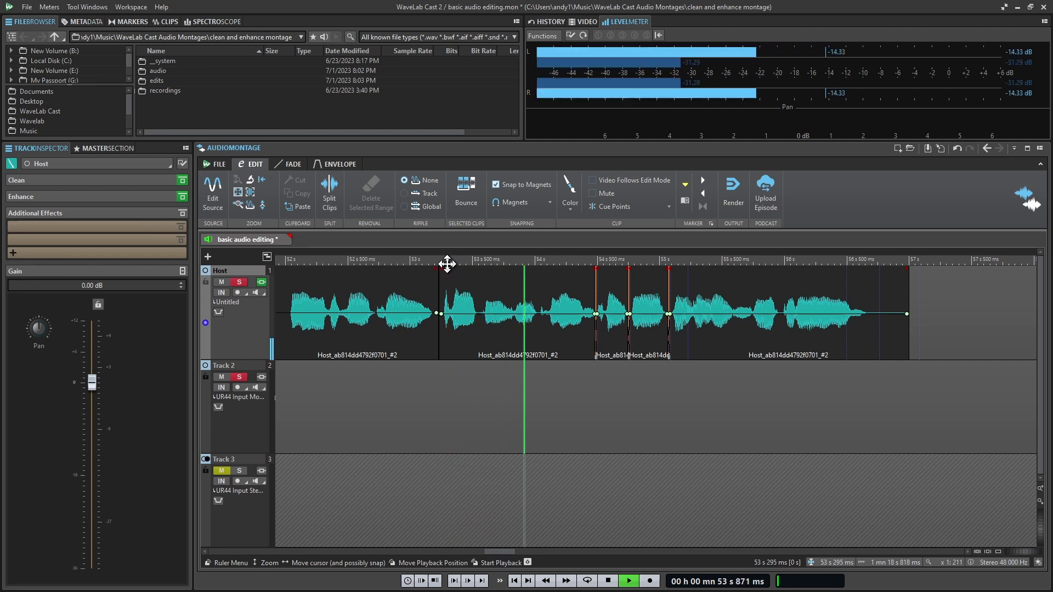
key(space)
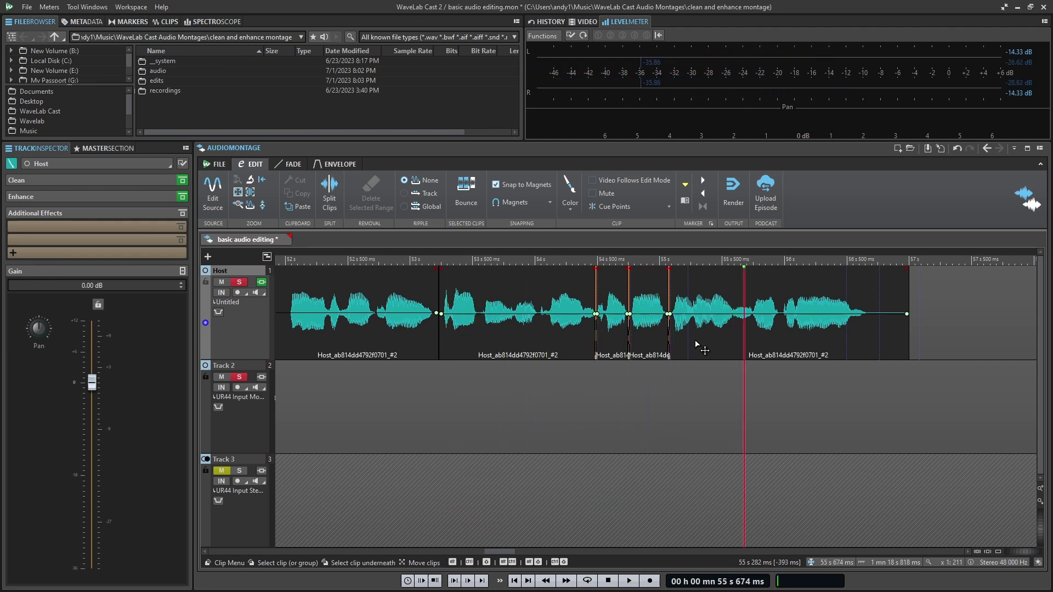
drag(701, 346, 837, 350)
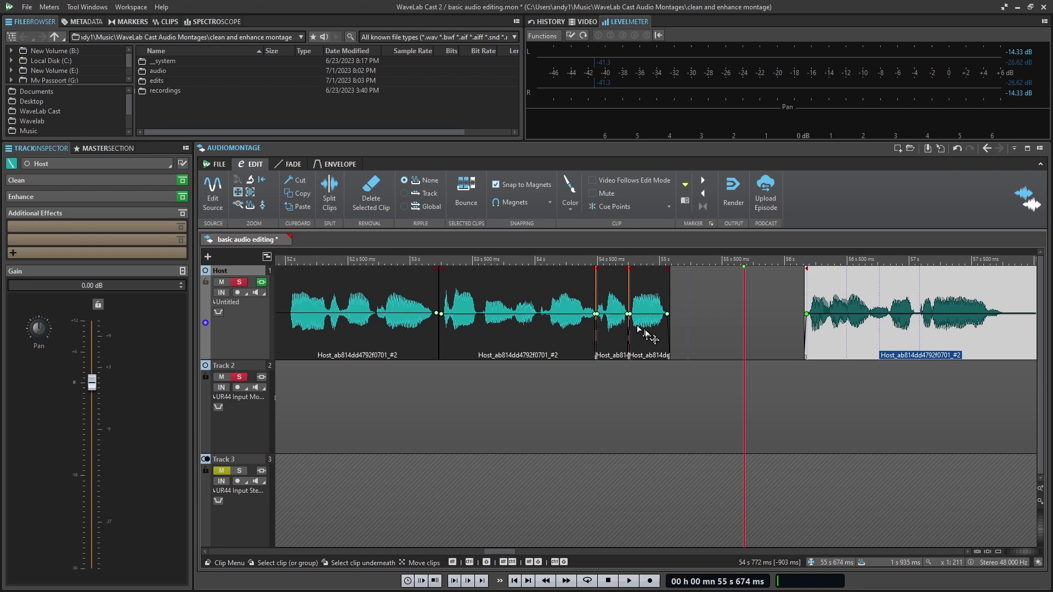
drag(651, 345, 757, 347)
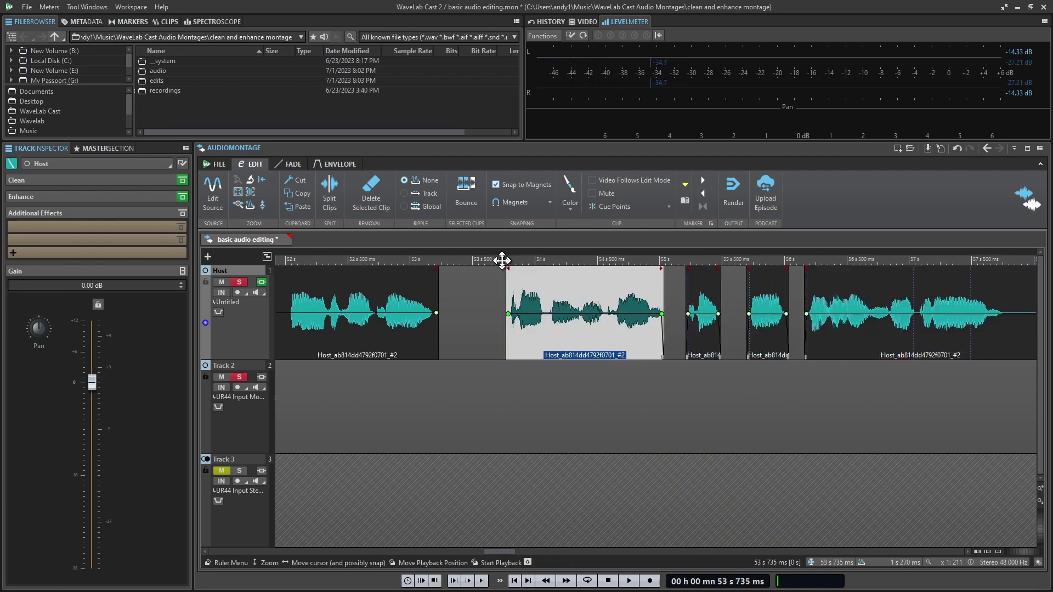
key(space)
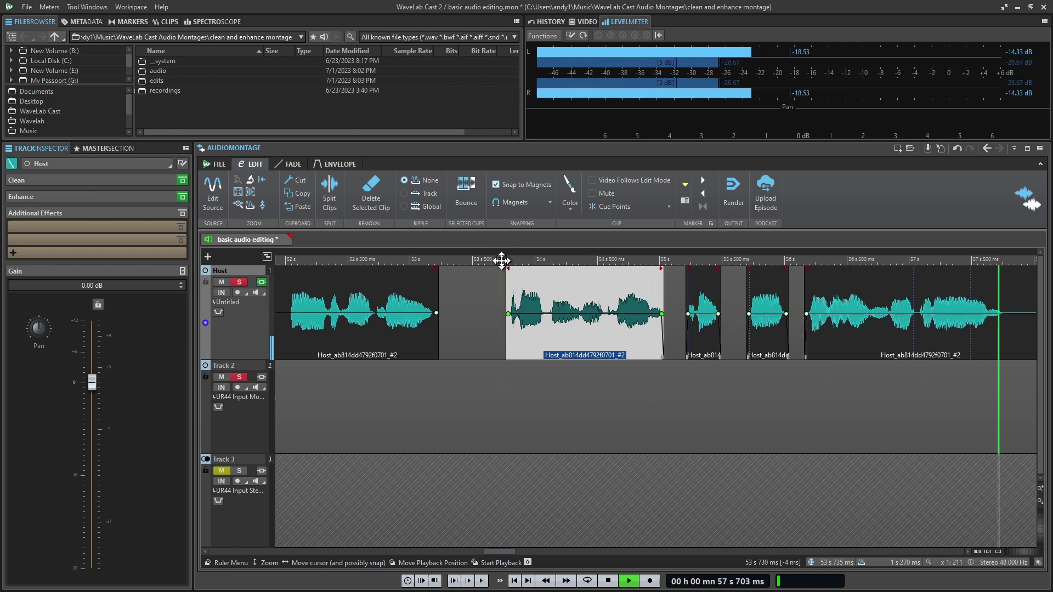
drag(502, 262, 487, 261)
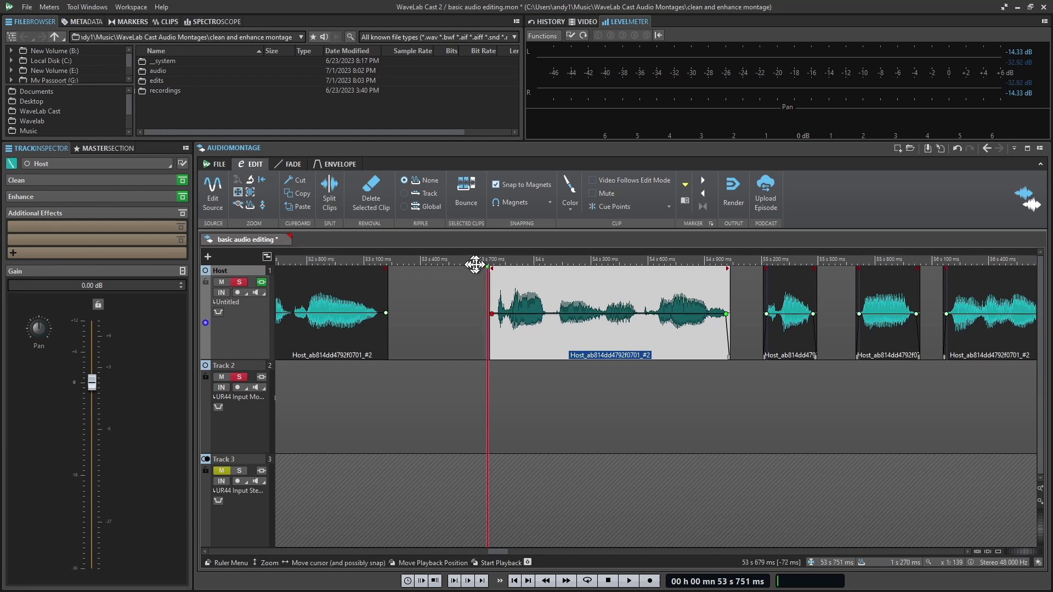
click(479, 262)
drag(479, 262, 475, 295)
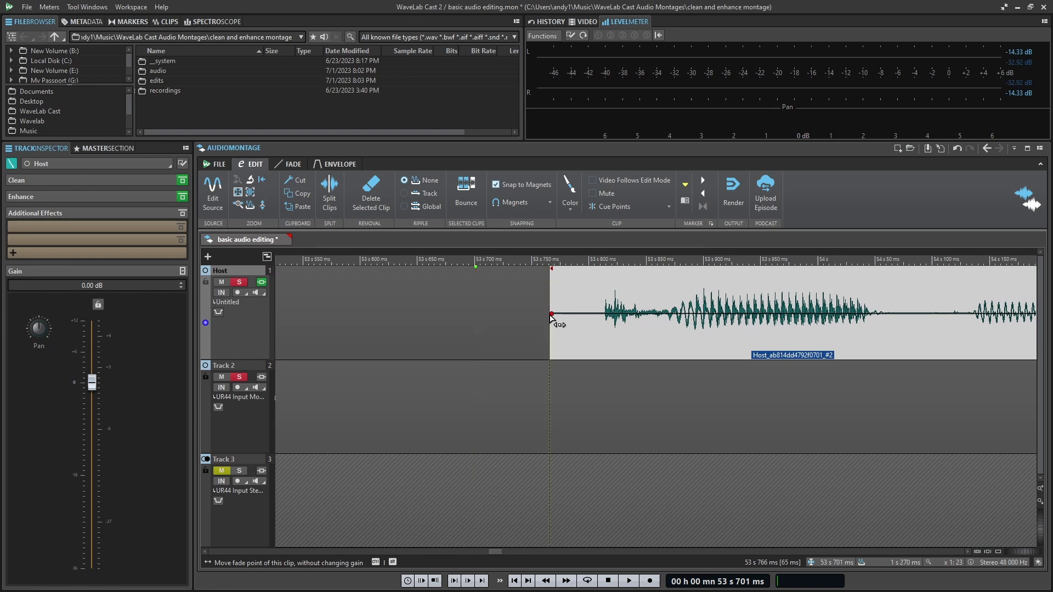
drag(552, 315, 595, 324)
drag(490, 265, 490, 262)
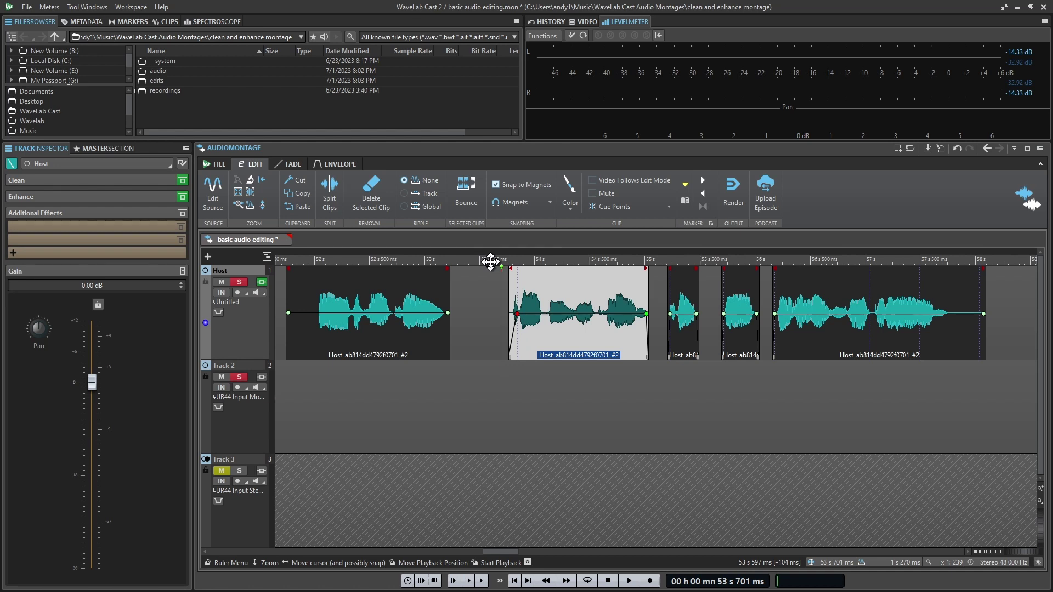
double_click(490, 262)
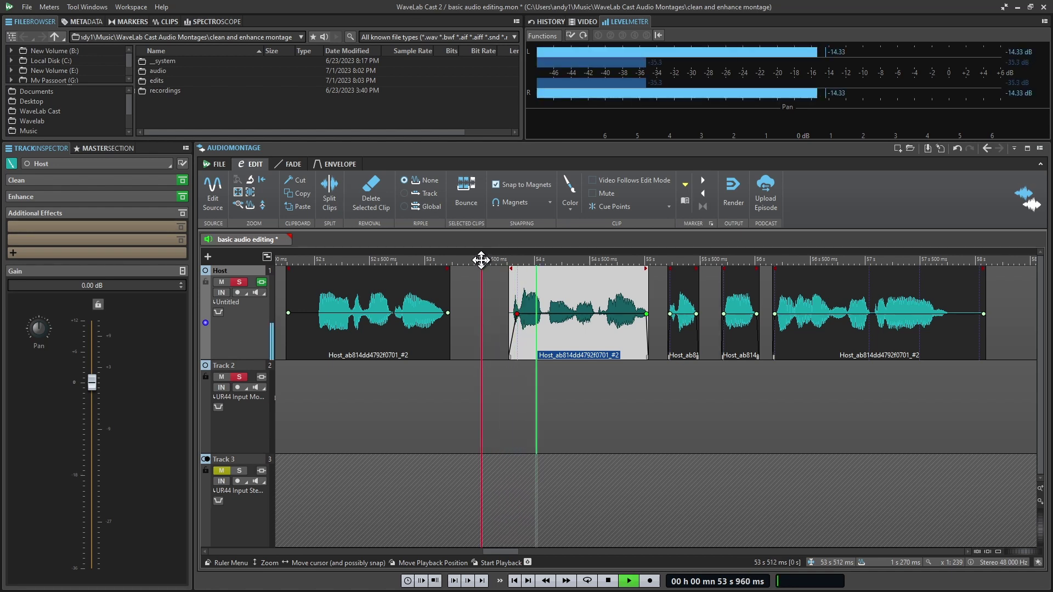
key(space)
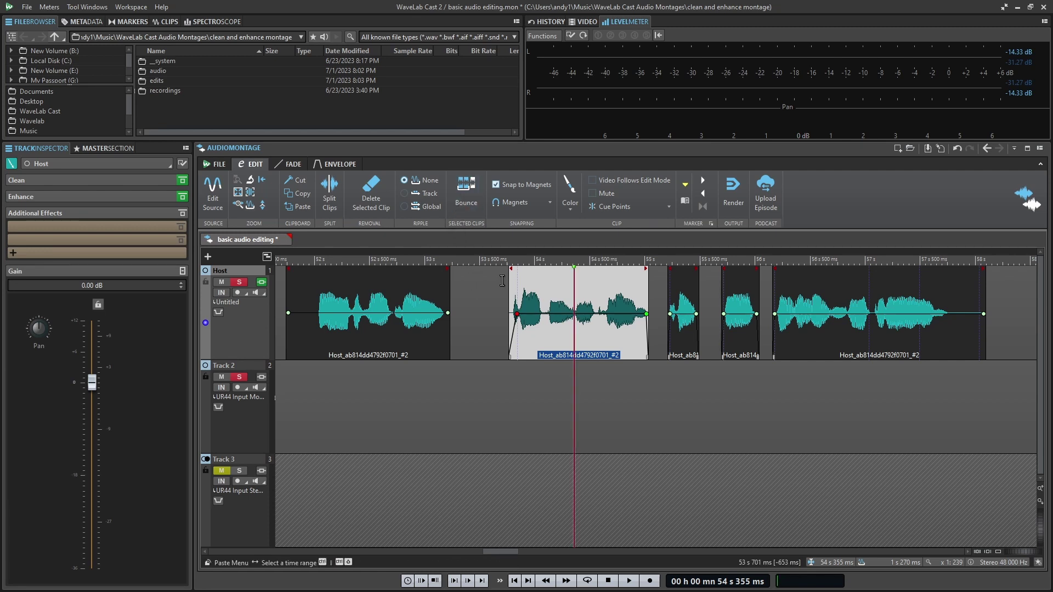
- Bounce the four right-hand Host clips into one clip and drag it later to about 54.1 s
drag(501, 280, 876, 304)
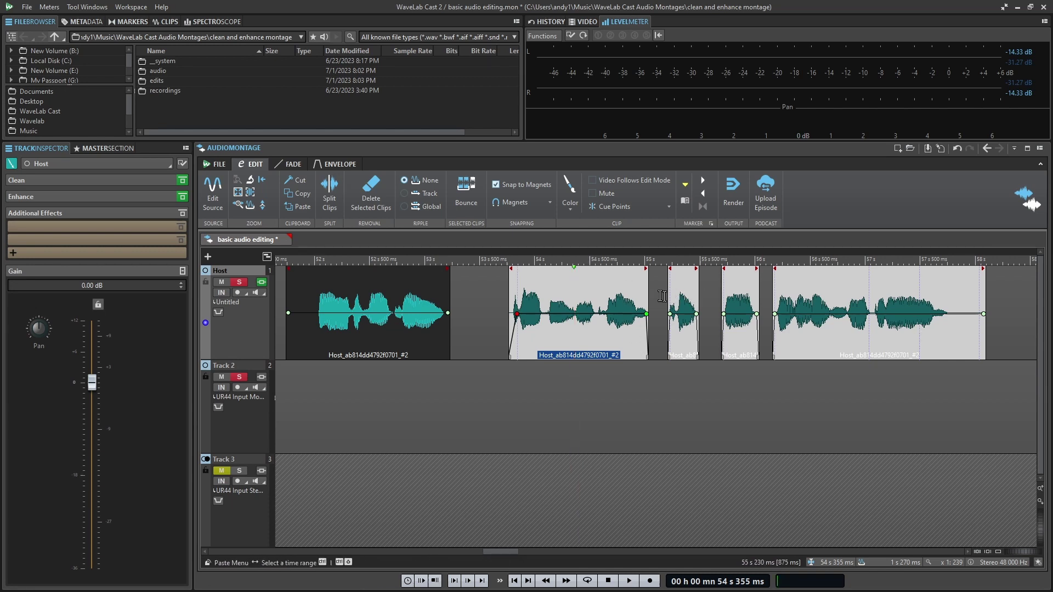
click(460, 195)
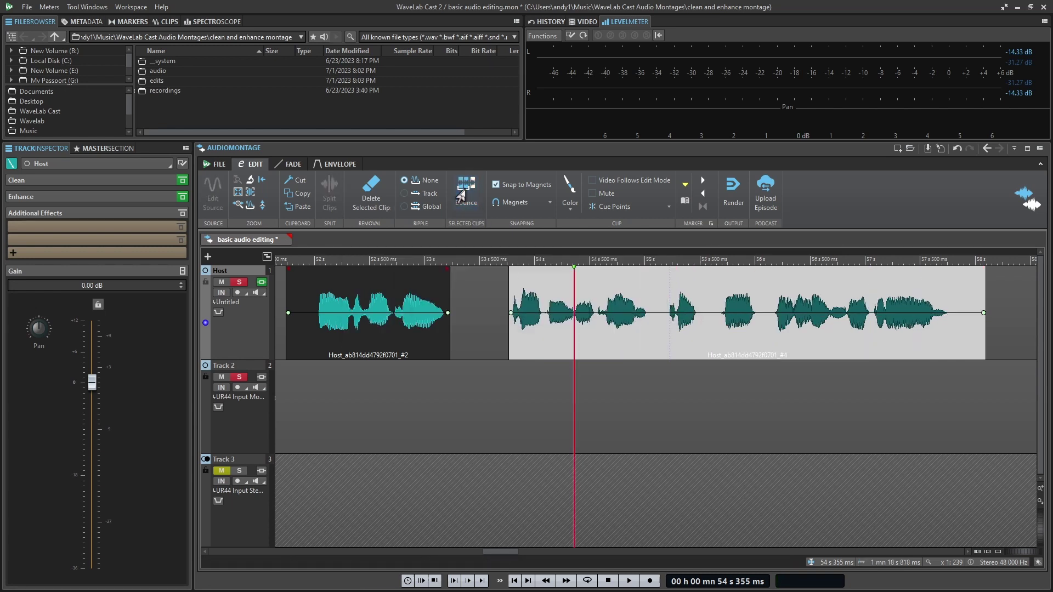
drag(699, 344, 736, 348)
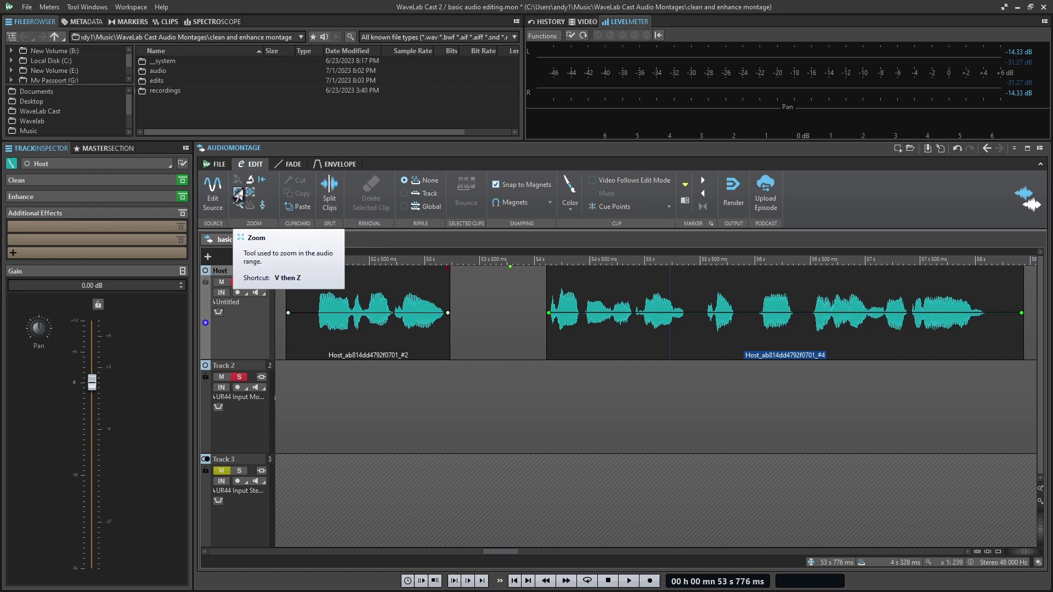
- Select the bounced clip and fit the view to it with Display Whole Clip
click(646, 340)
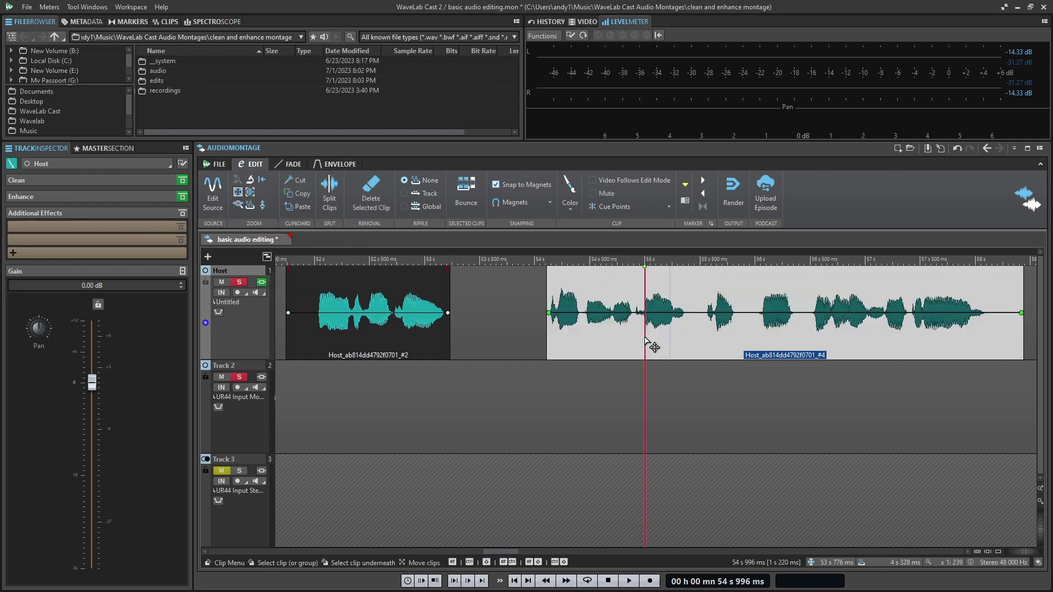
click(250, 206)
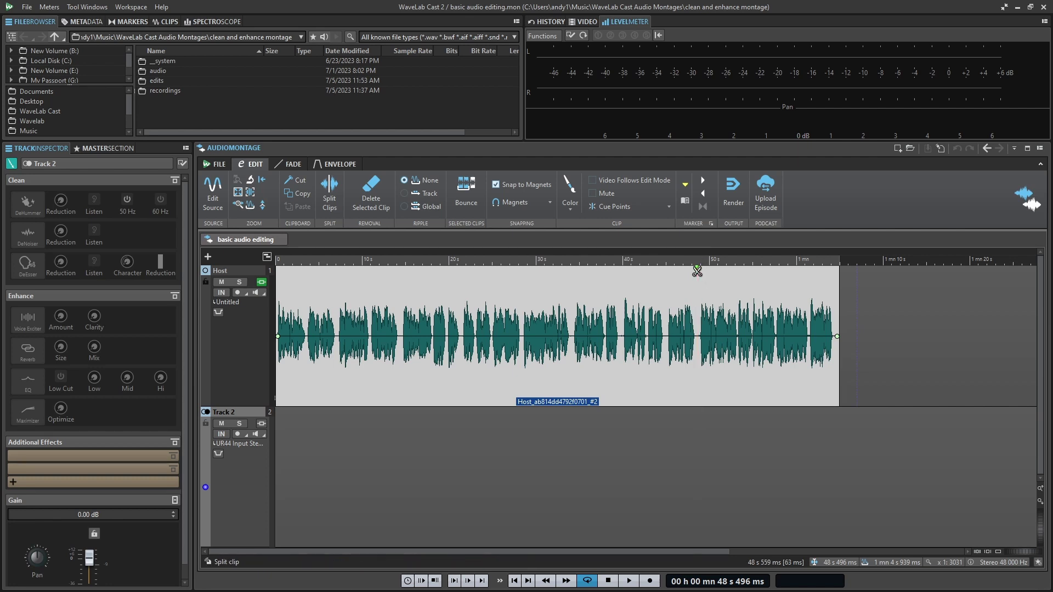
- Split the Host clip at about 48 s, move the second part right, and extend its start back
click(697, 271)
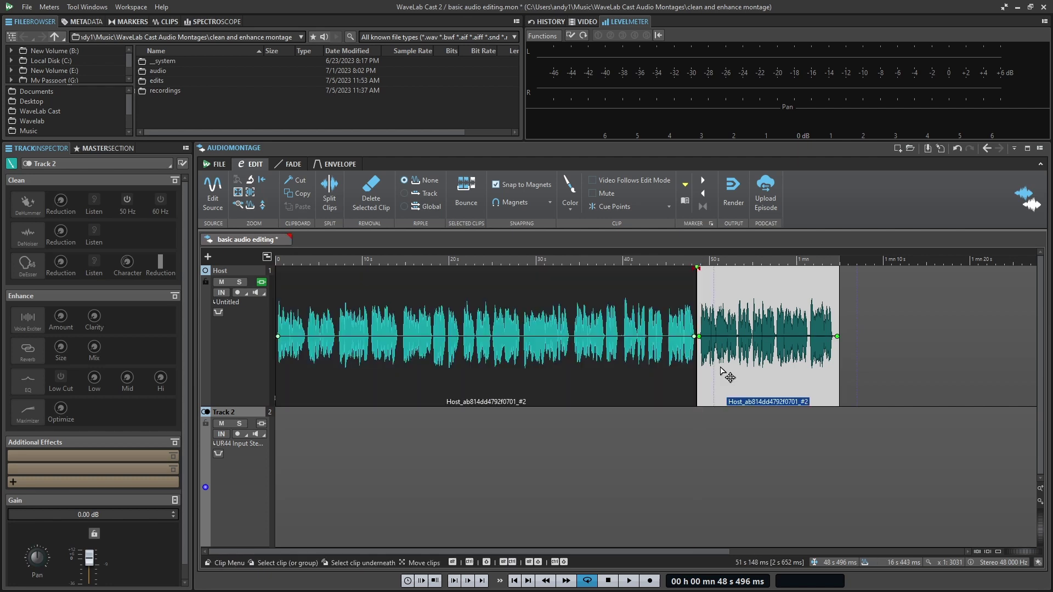
drag(726, 369, 883, 392)
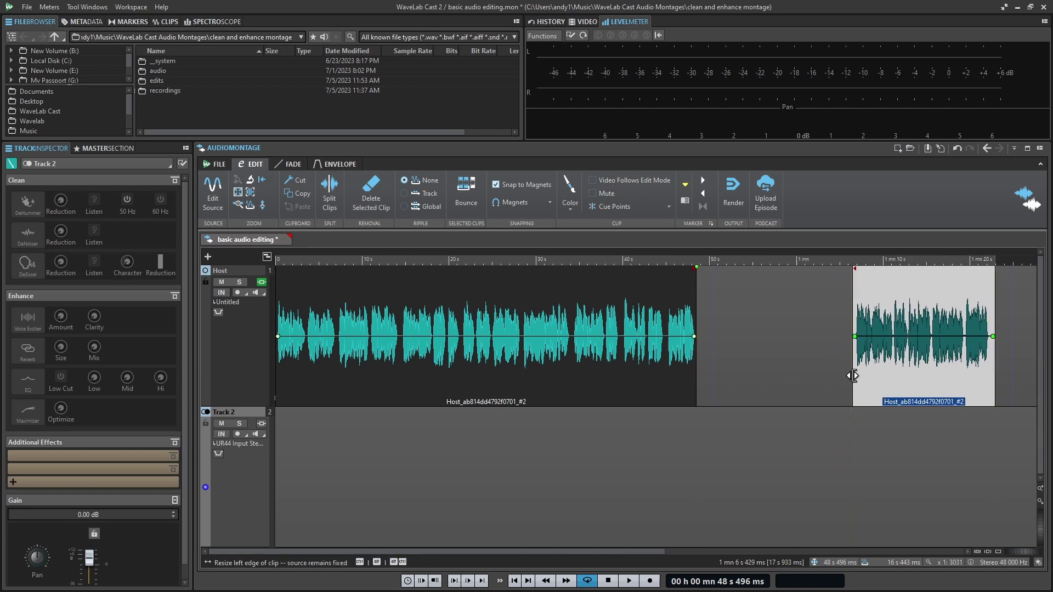
drag(853, 376, 721, 367)
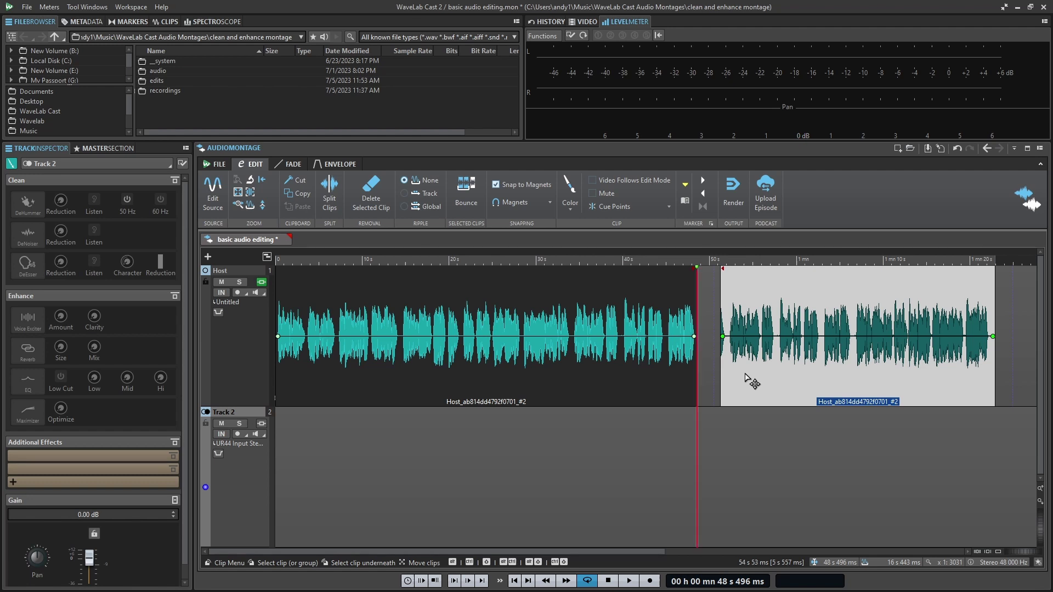
key(ctrl+z)
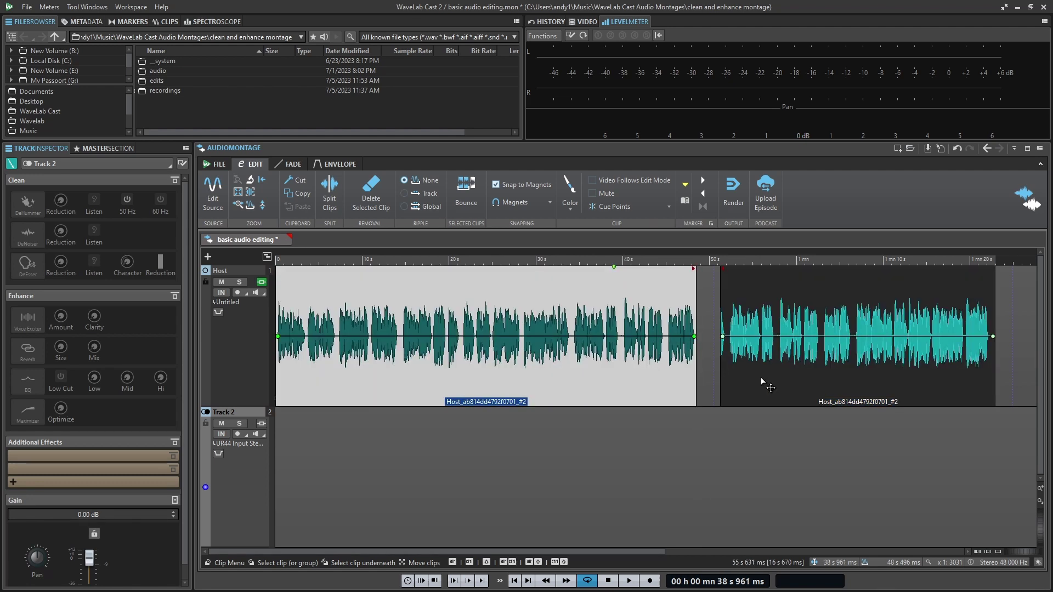
- Open the second Host clip's source, Host_ab814dd4792f0701_#2.wav, in the Audio Editor, zoomed around 44 s
click(762, 379)
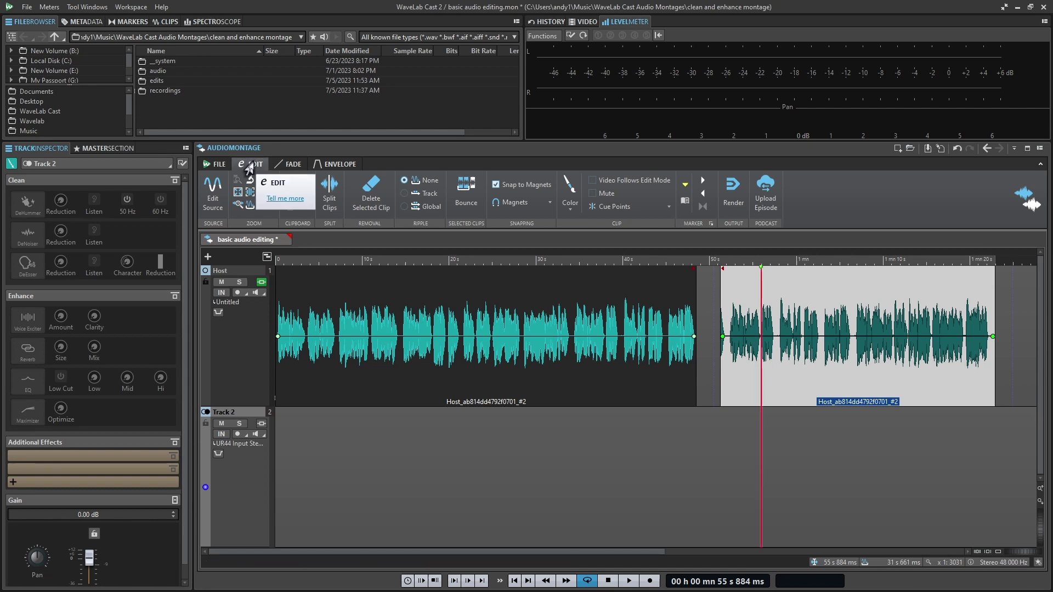
click(210, 193)
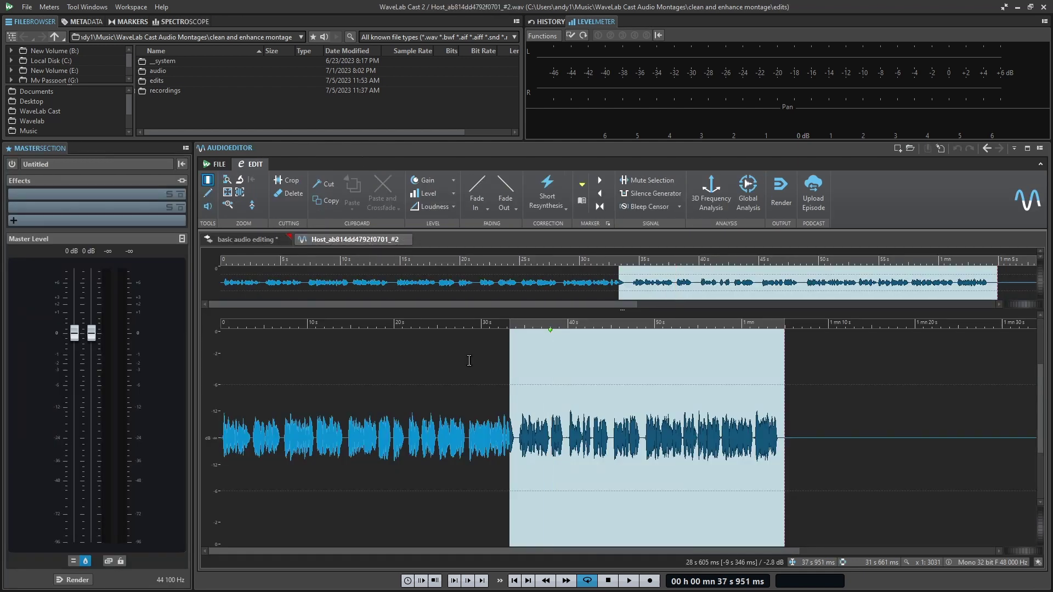
drag(607, 323, 581, 325)
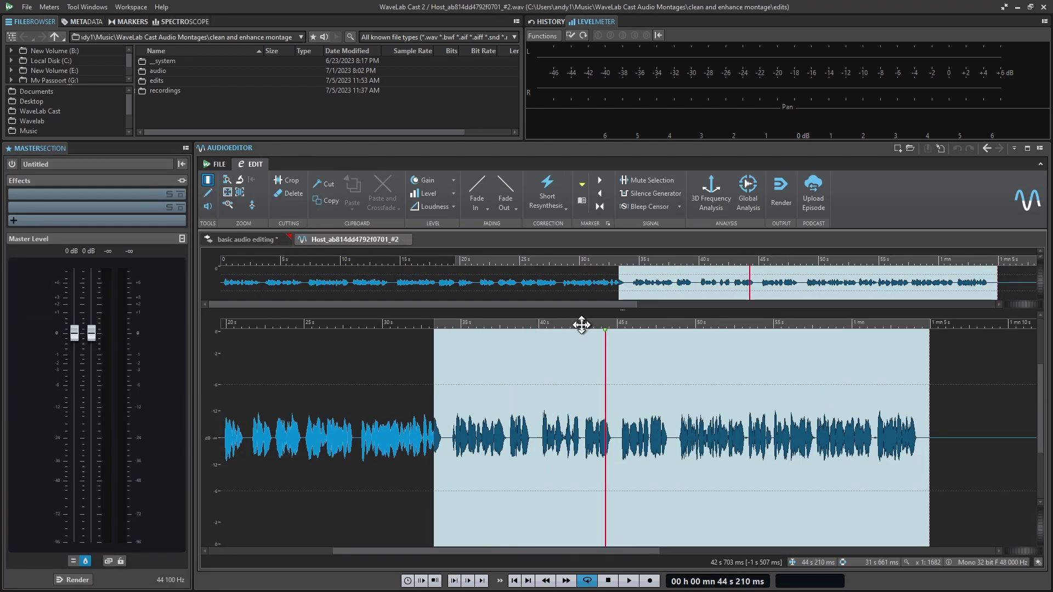
- Run a Global Analysis loudness measurement on the audio (integrated −26.2 LUFS), then check the Gain presets
click(744, 188)
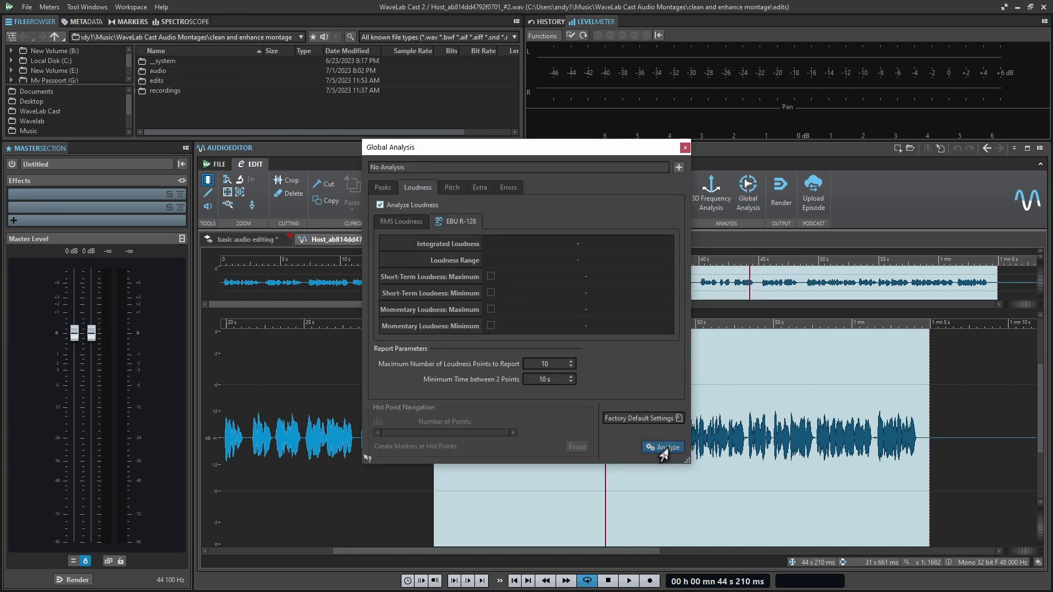
click(665, 447)
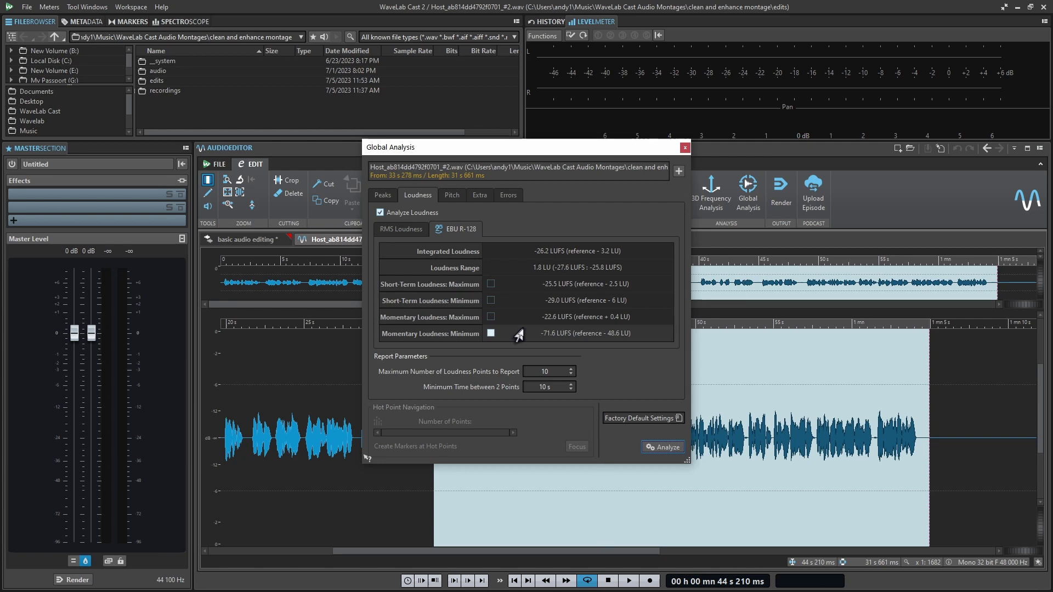
key(Escape)
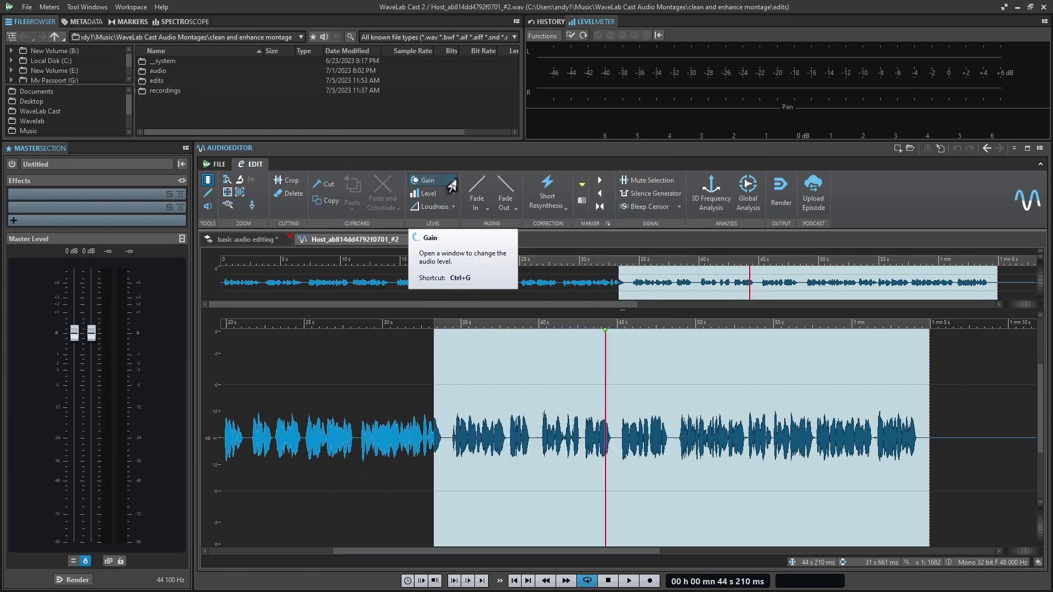
click(452, 183)
key(Escape)
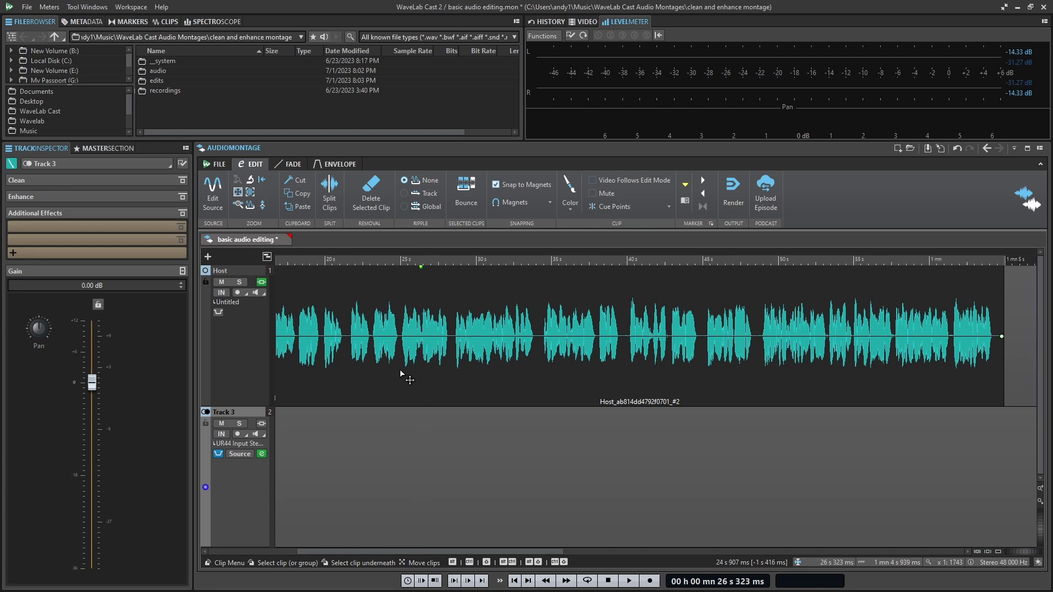
- Unfold the Clean and Enhance sections of Track 3's inspector and switch on Voice Exciter
click(32, 183)
click(59, 297)
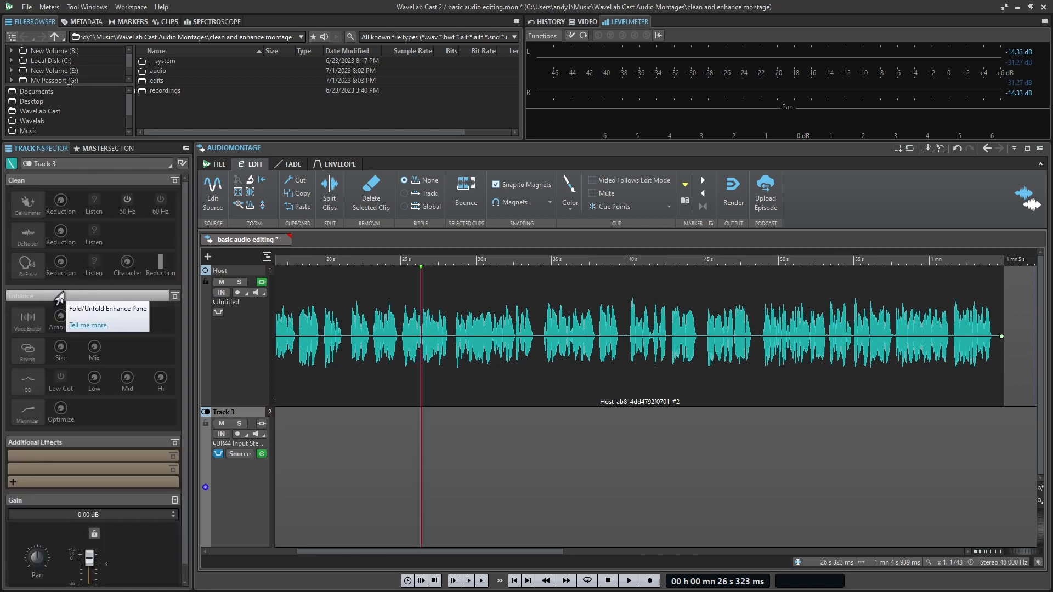
click(13, 320)
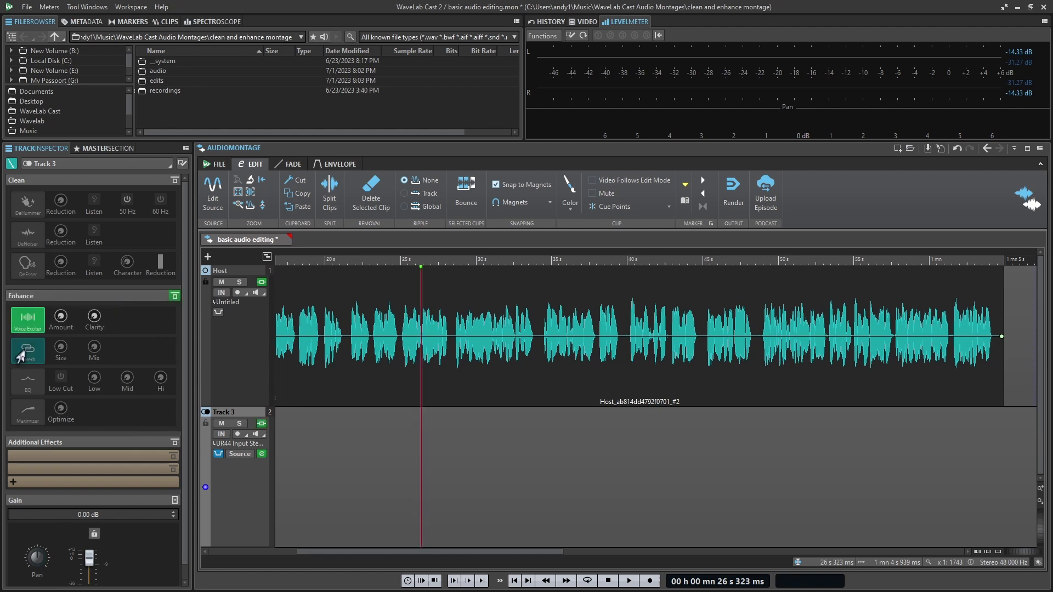
click(19, 355)
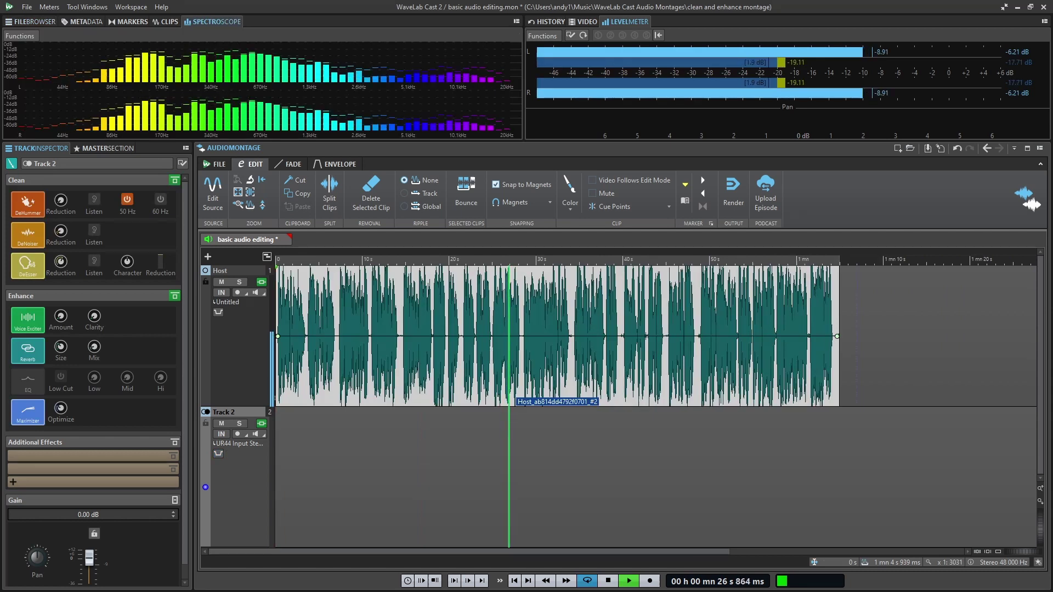